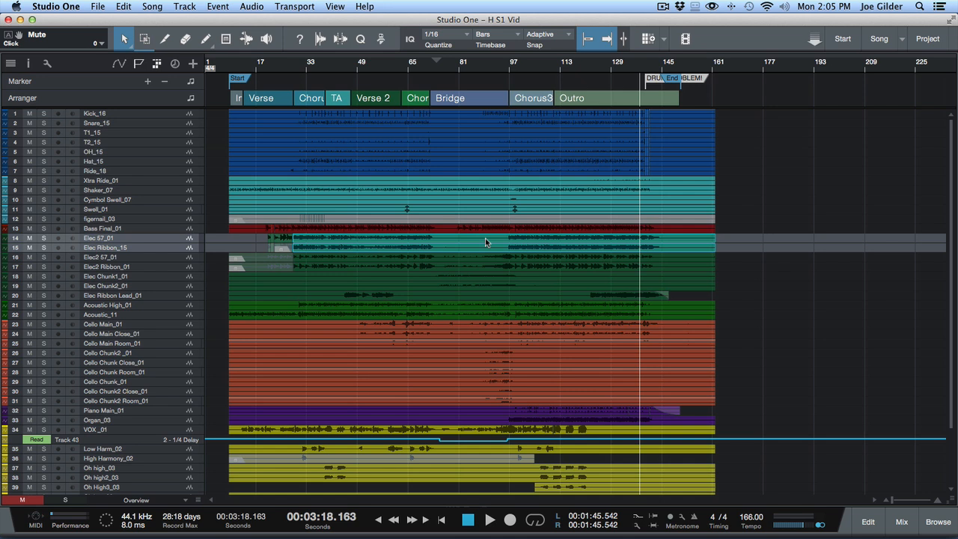
Step: Examine the color-coded tracks in the arrangement and their matching channels in the mixer
key("F3")
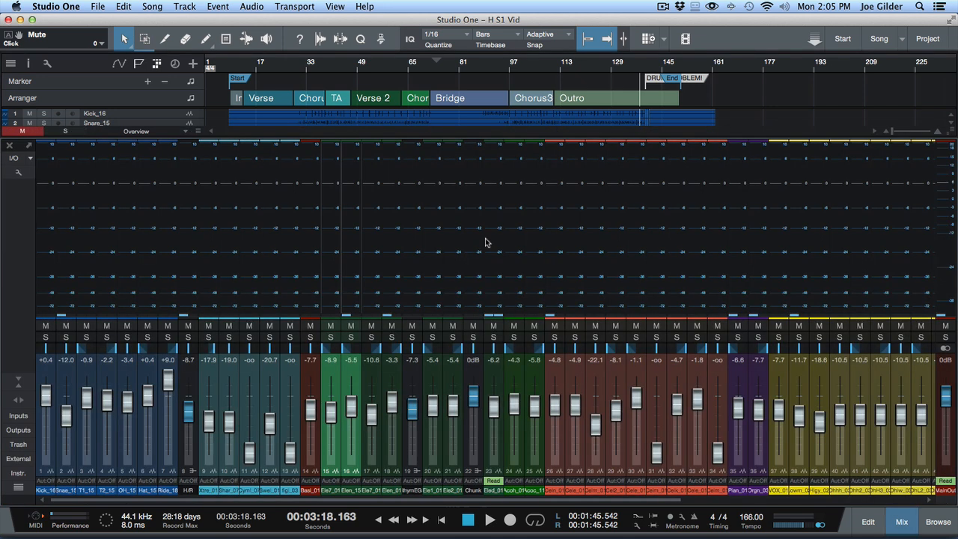
key("F3")
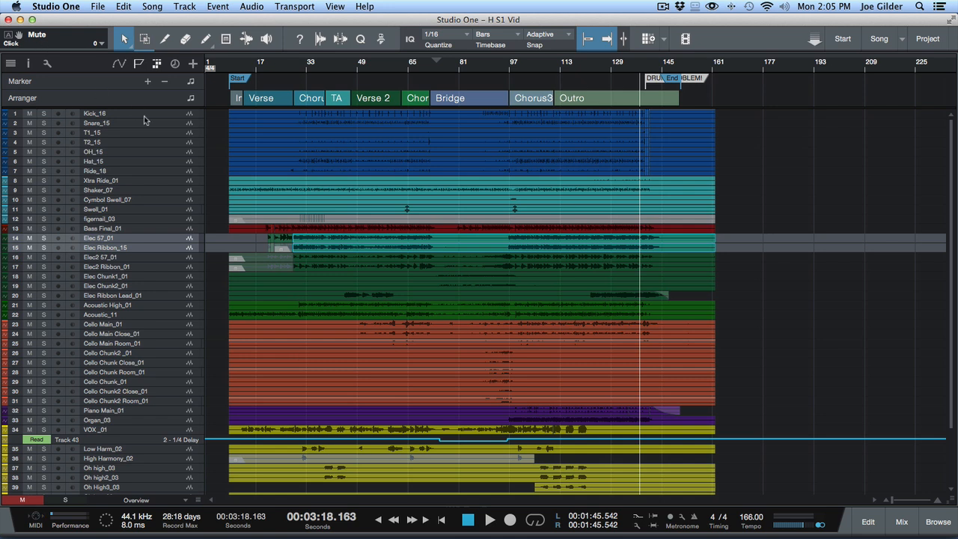
left_click(164, 209)
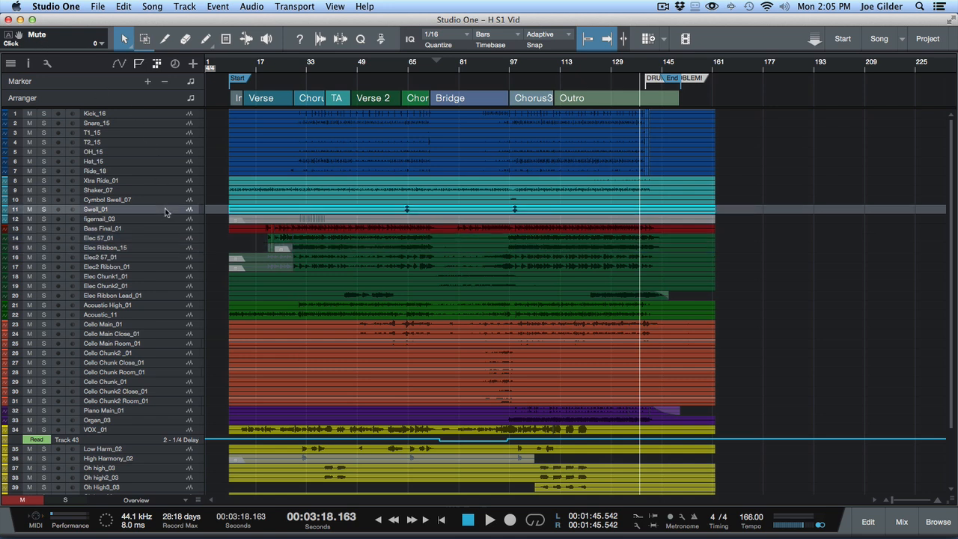
key("F3")
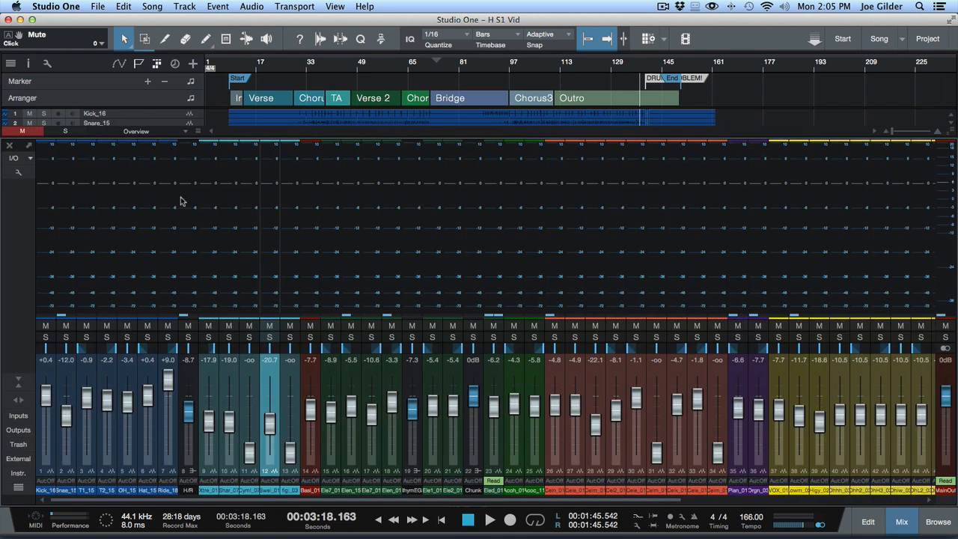
scroll(180, 200, "right", 10)
scroll(366, 200, "left", 10)
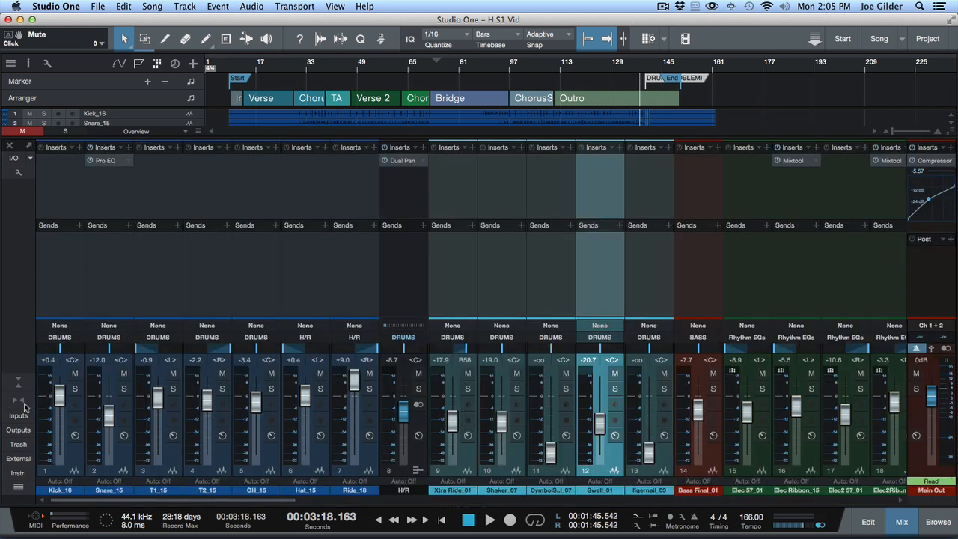
Step: Expand the mixer to large channel strips and examine the colored groups from Kick_16 through Organ_03 and the vocals
left_click(21, 402)
scroll(232, 265, "right", 10)
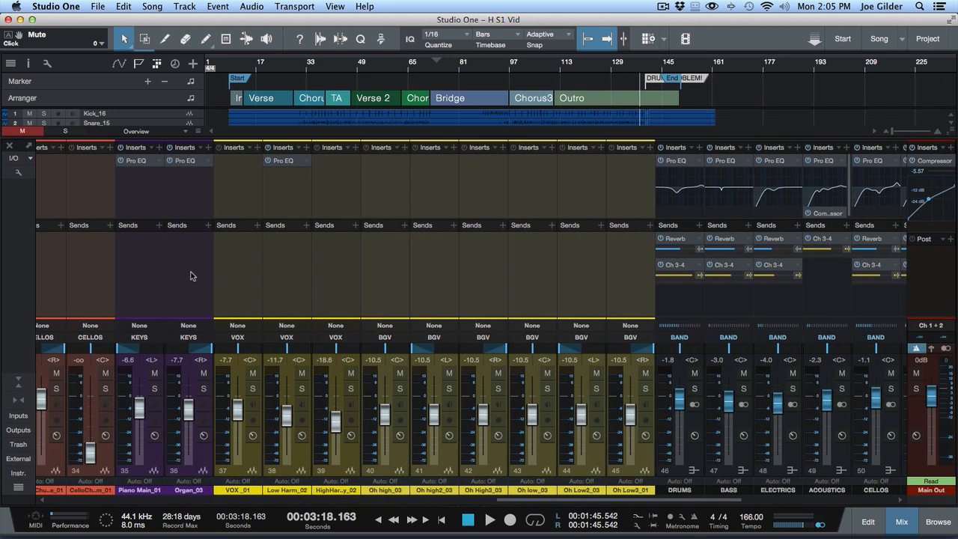
scroll(663, 278, "left", 10)
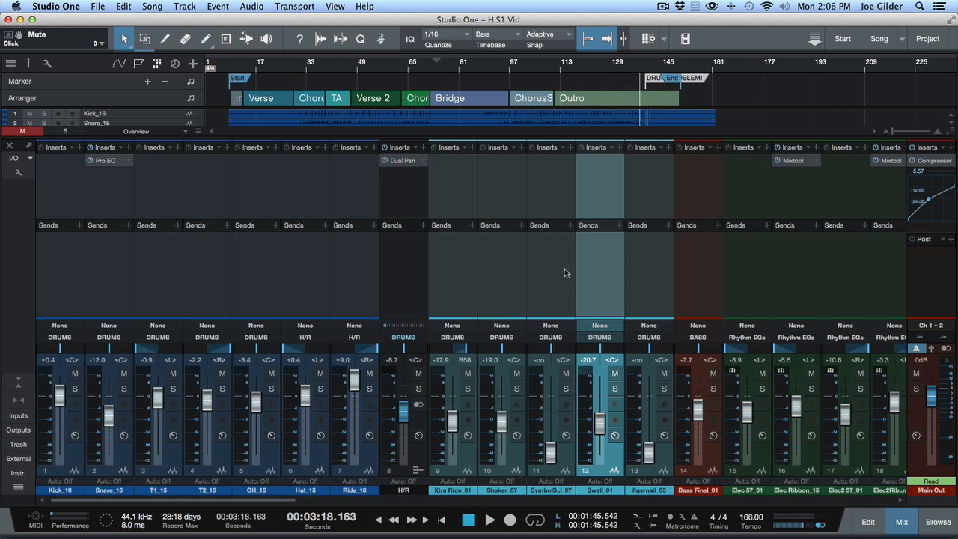
left_click(128, 278)
left_click(80, 276)
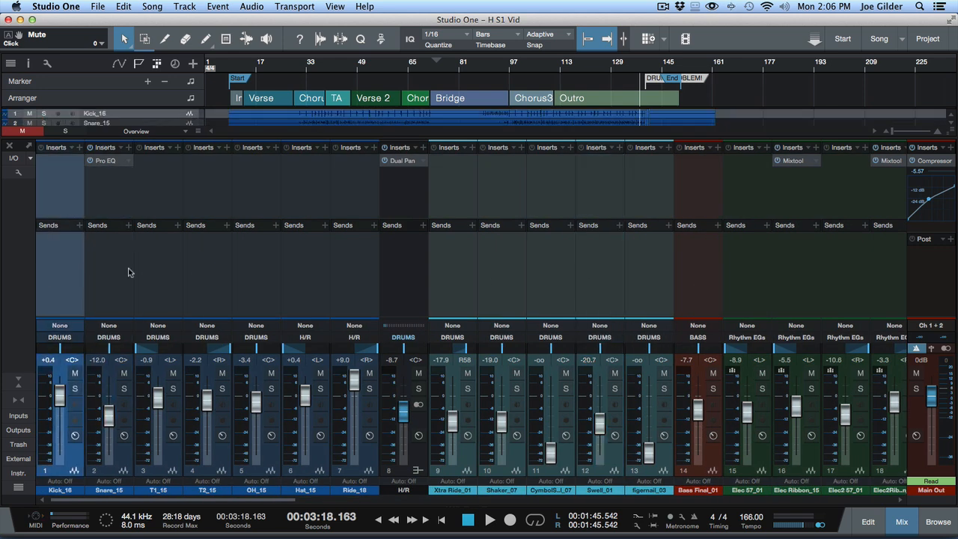
scroll(128, 272, "right", 8)
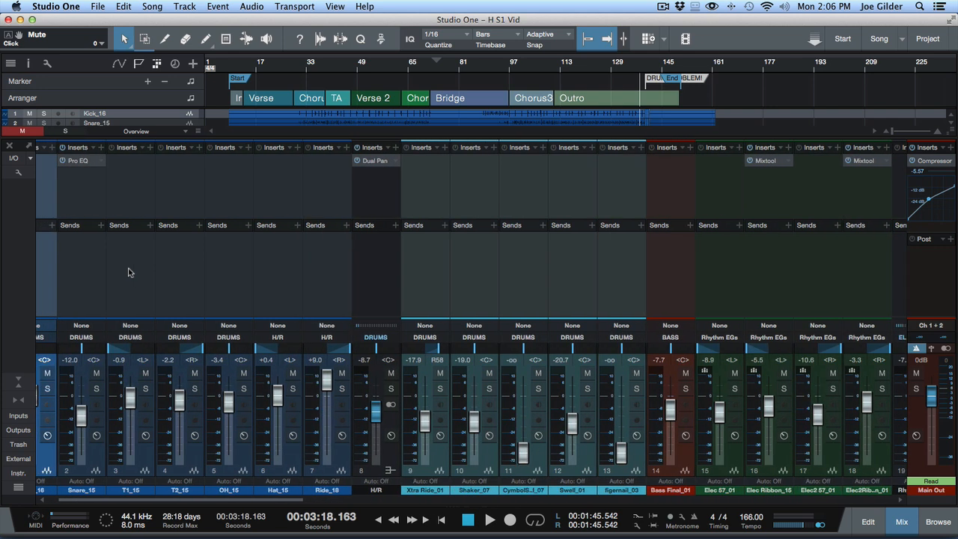
scroll(128, 273, "right", 10)
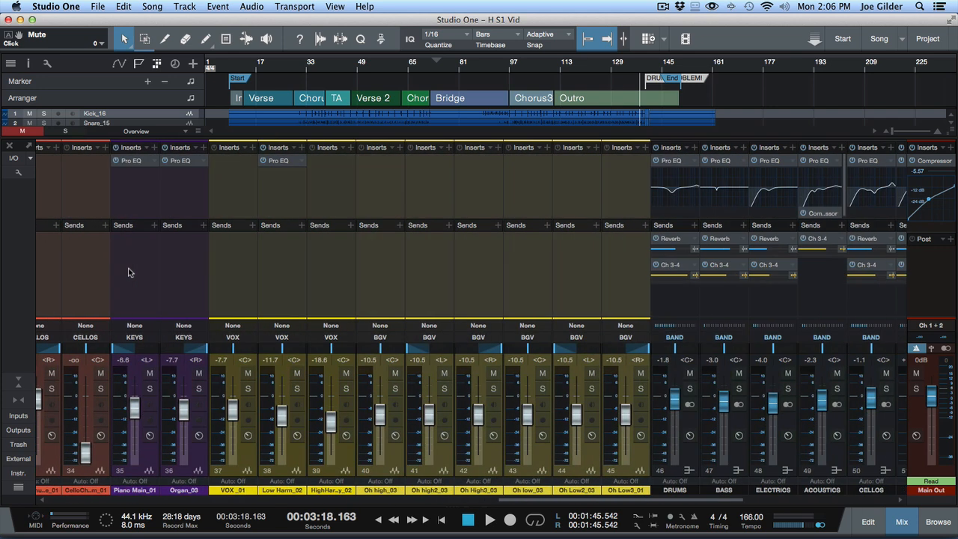
left_click(157, 281)
left_click(177, 287)
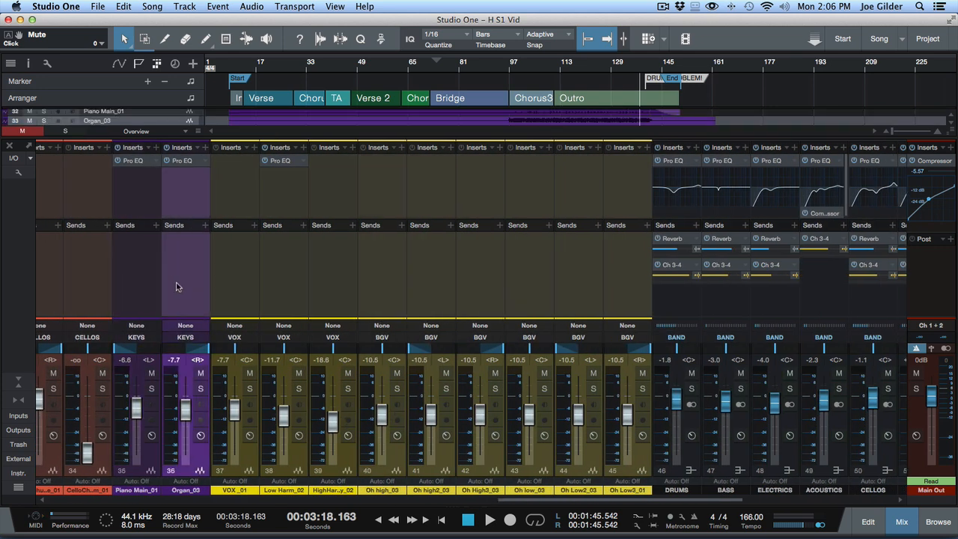
Step: Color the bus channels from DRUMS through BGV dark red
scroll(347, 260, "right", 10)
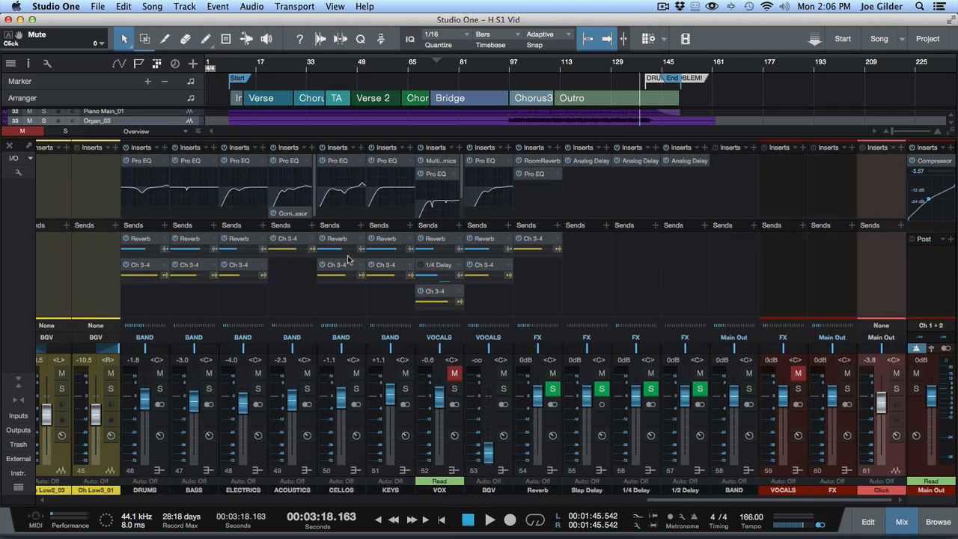
left_click(139, 313)
left_click(400, 303, "shift")
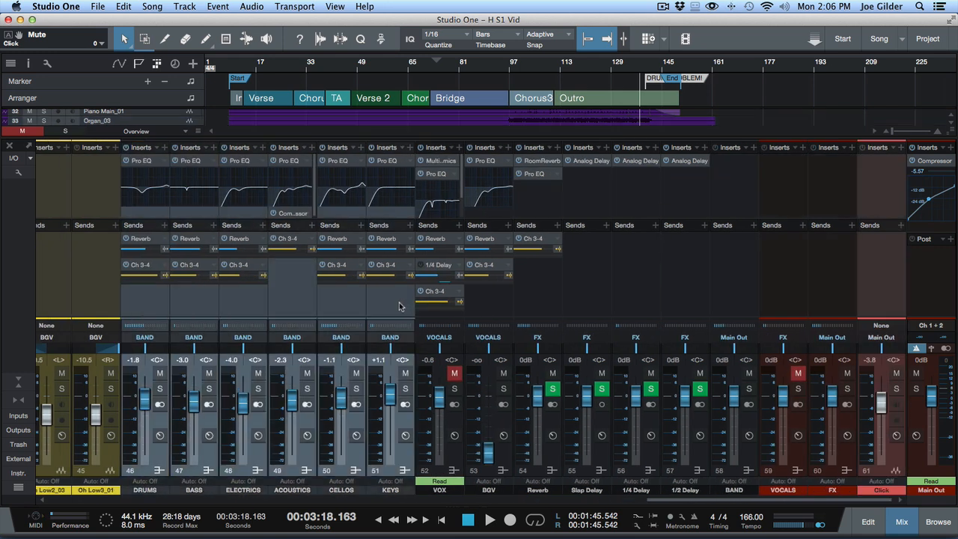
left_click(495, 313, "shift")
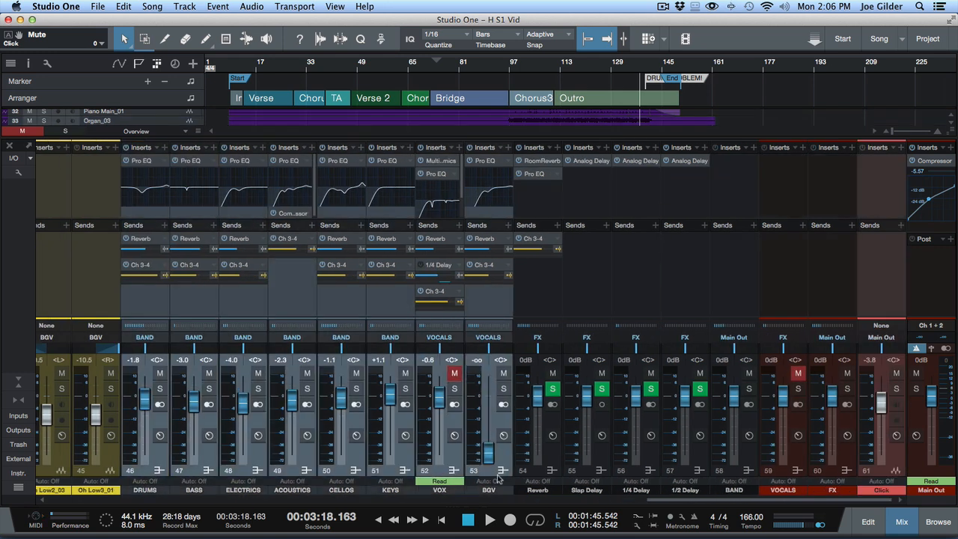
left_click(503, 494)
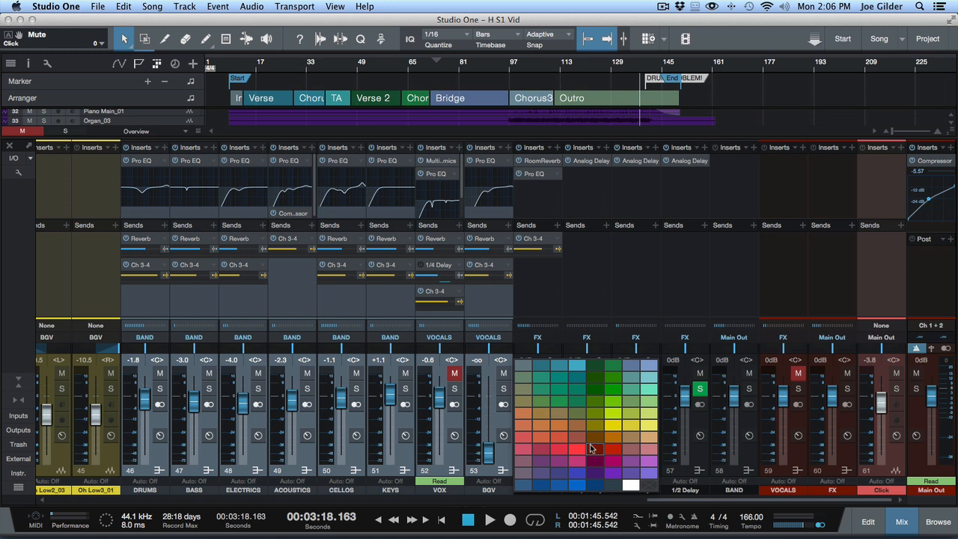
left_click(591, 448)
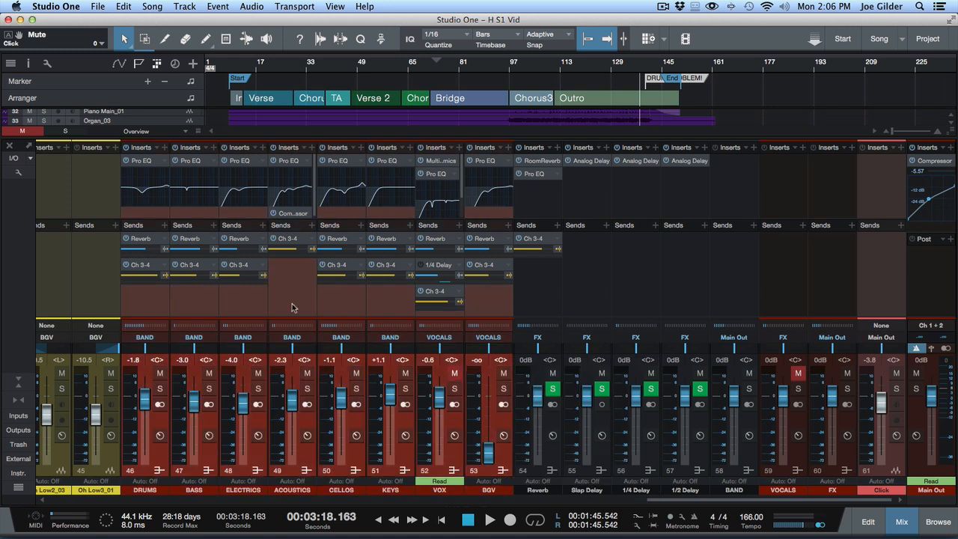
left_click(144, 315)
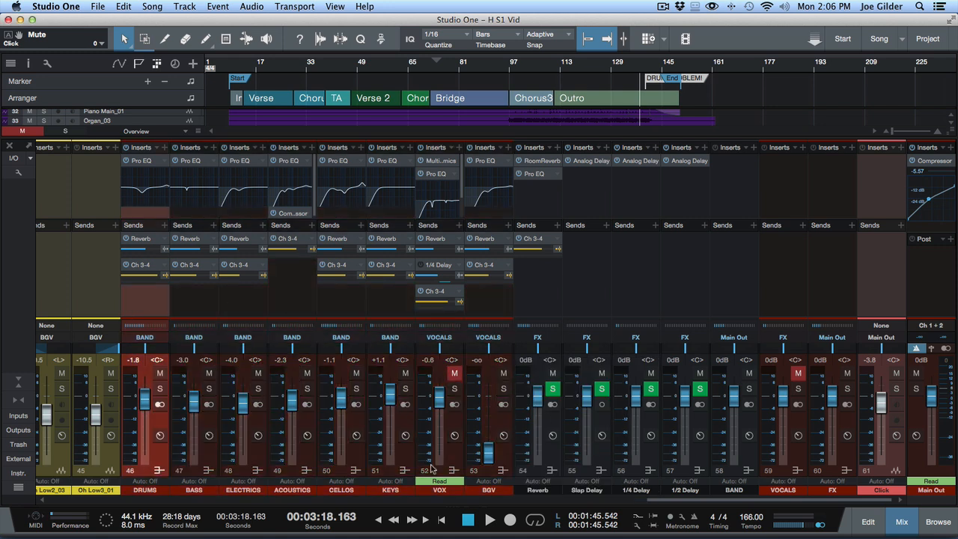
Step: Return the mixer to narrow channel strips and review the colors of all groups and the H/R, rhythm guitar and Chunk buses
scroll(400, 285, "left", 15)
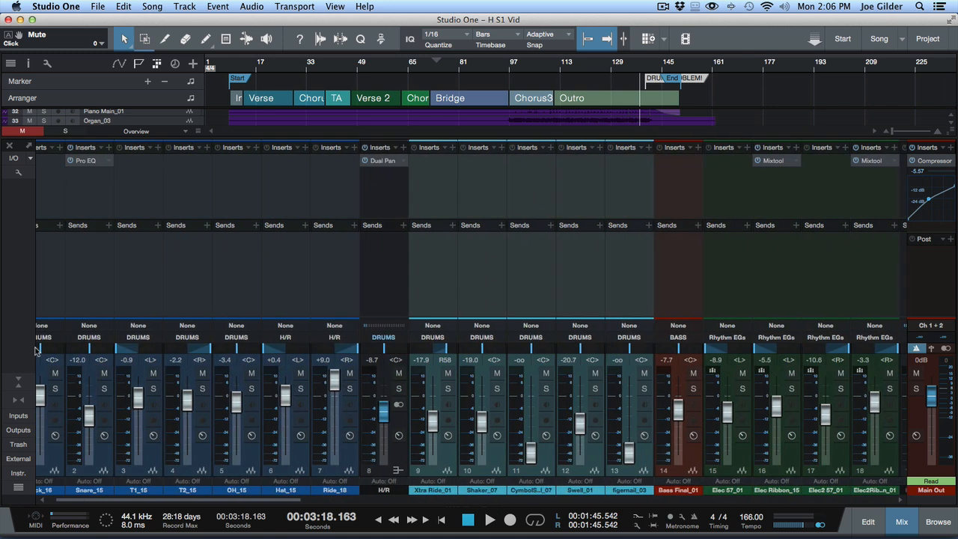
left_click(21, 402)
scroll(211, 241, "right", 5)
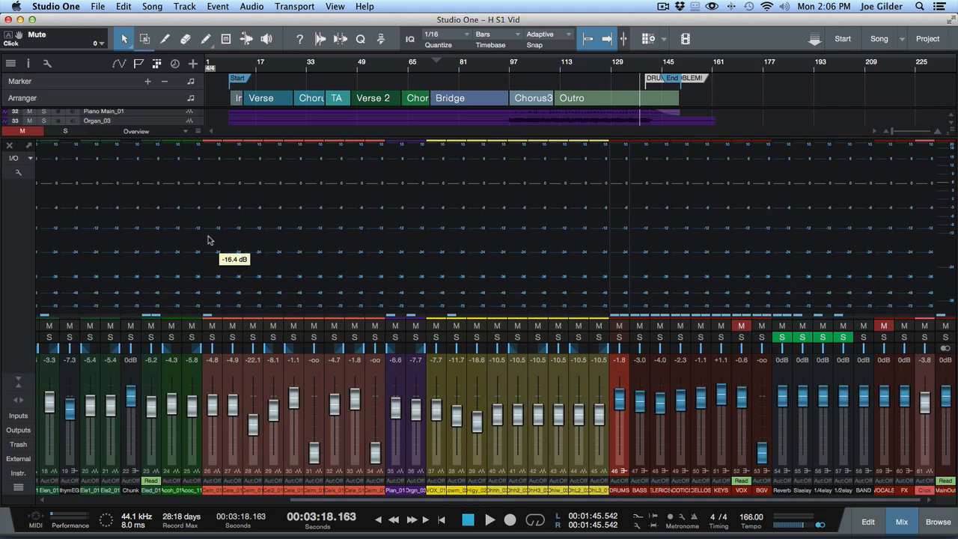
scroll(443, 225, "left", 5)
scroll(443, 225, "right", 5)
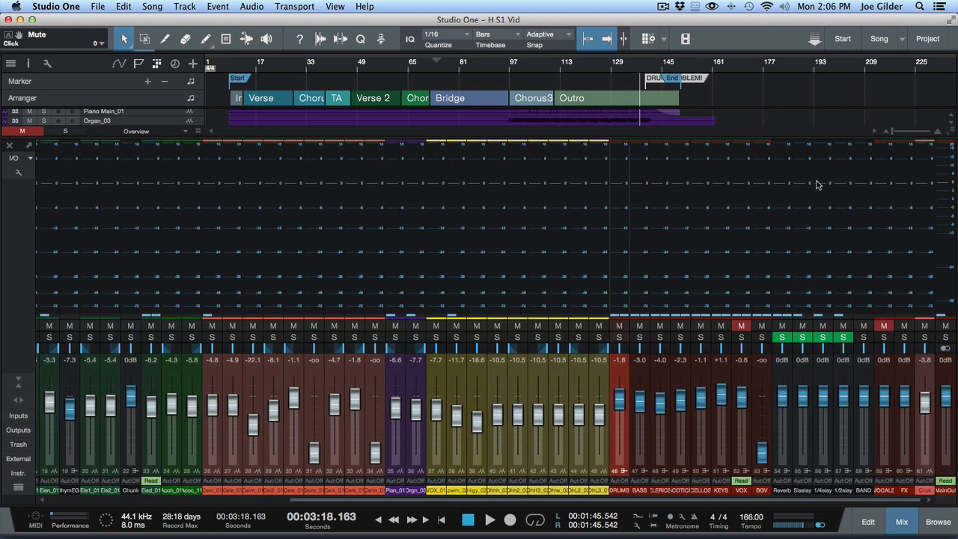
scroll(844, 238, "left", 5)
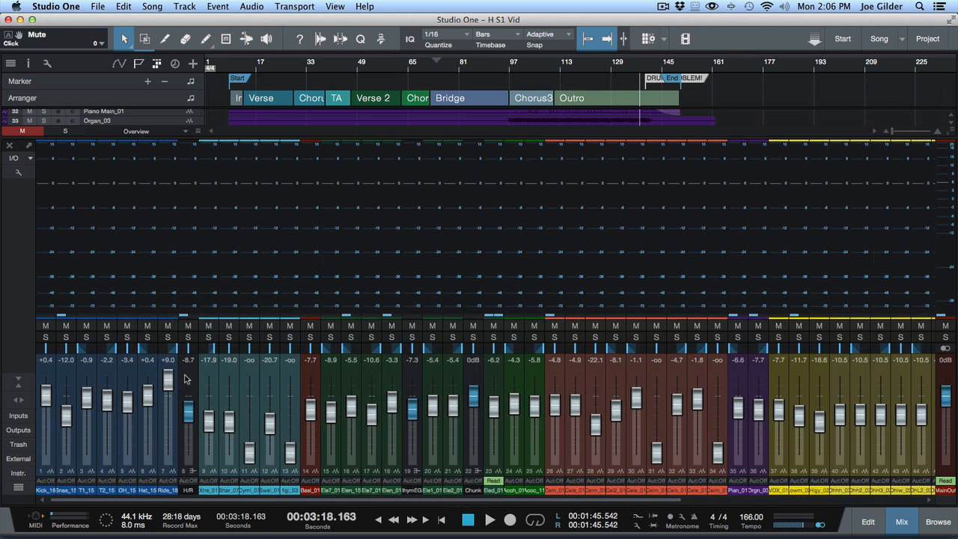
left_click(185, 377)
left_click(420, 384, "super")
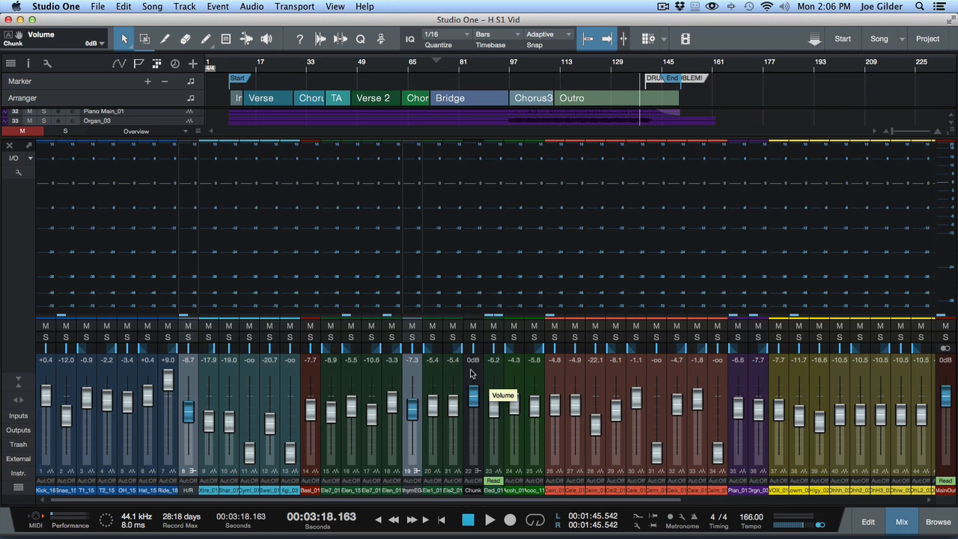
left_click(420, 372)
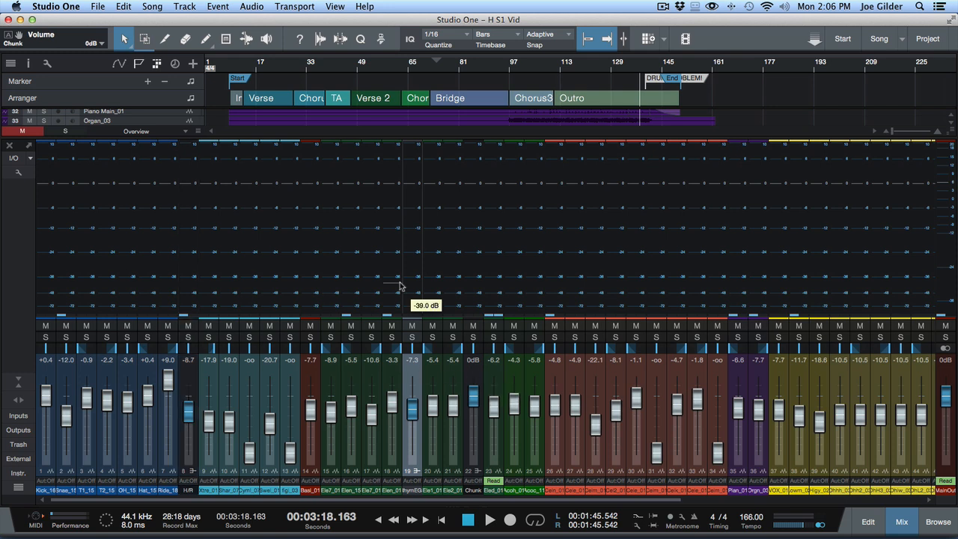
left_click(374, 286)
Step: Save the song as a new version with the description "colors1"
left_click(97, 6)
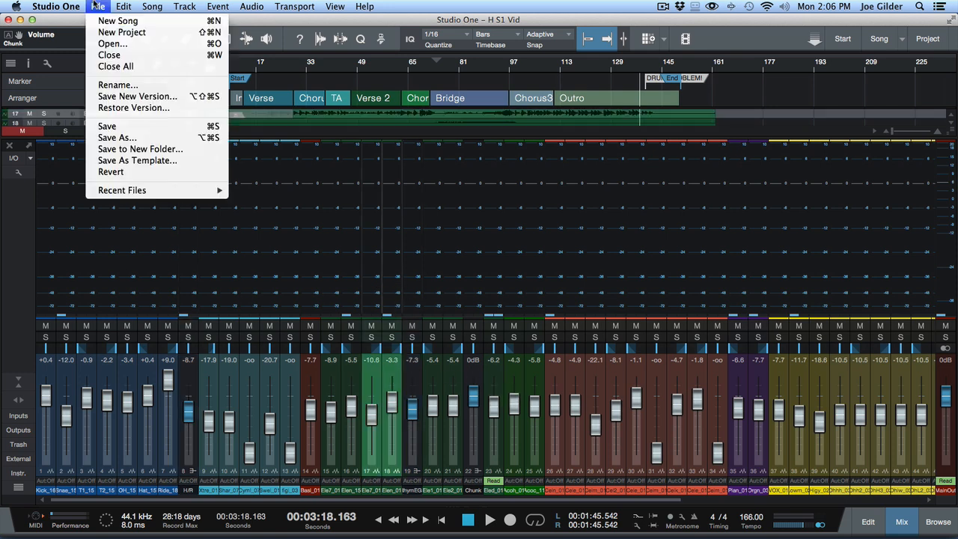
left_click(106, 4)
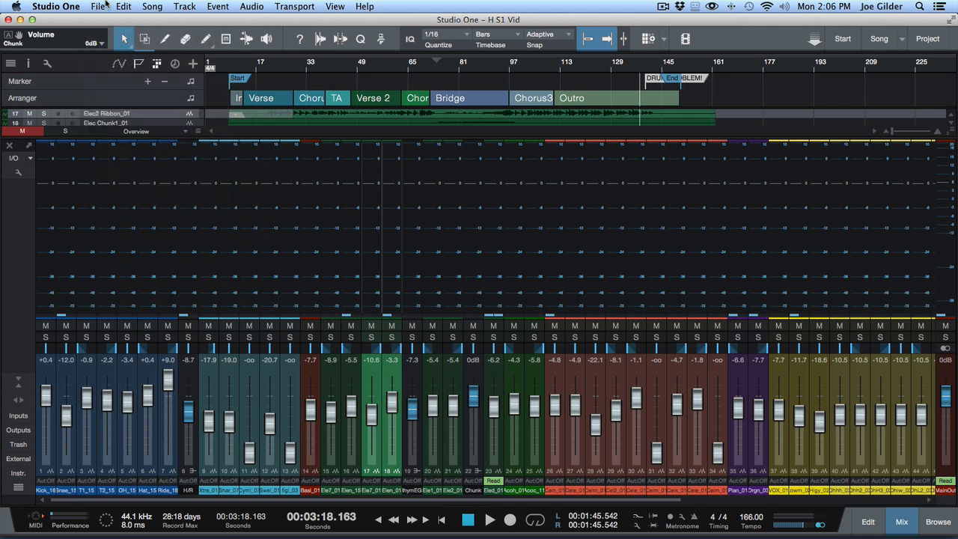
left_click(106, 4)
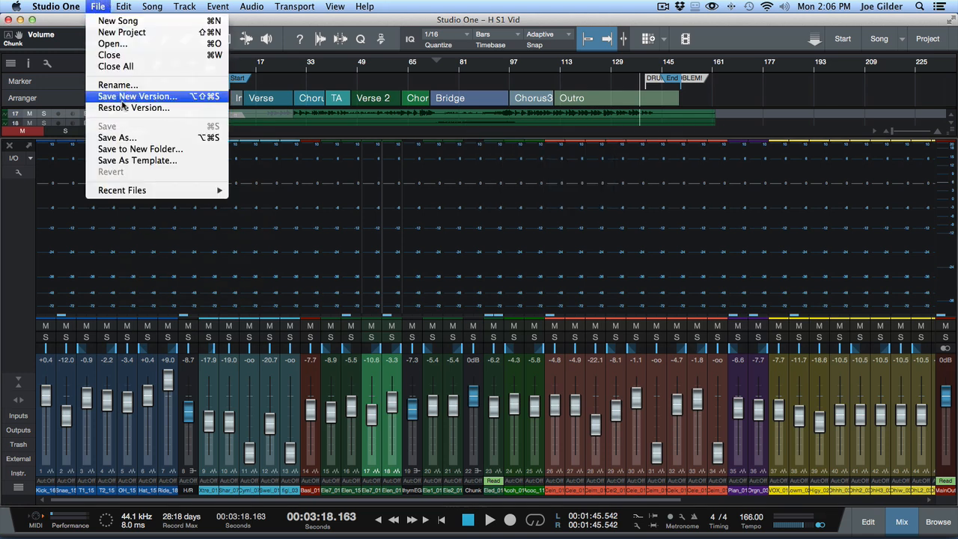
left_click(124, 99)
type("asdf")
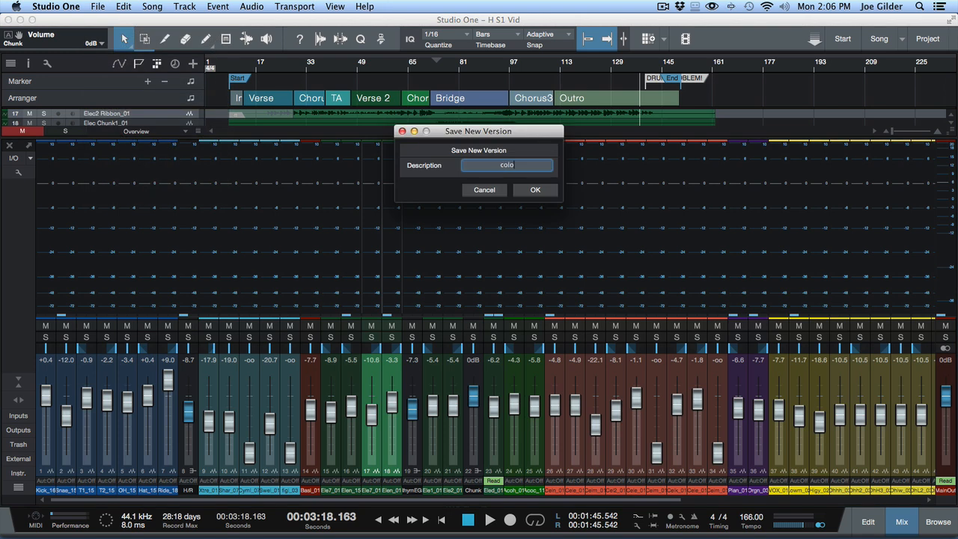
key("Return")
Step: Restore the earlier H S1 Vid version described as "colorless"
left_click(100, 6)
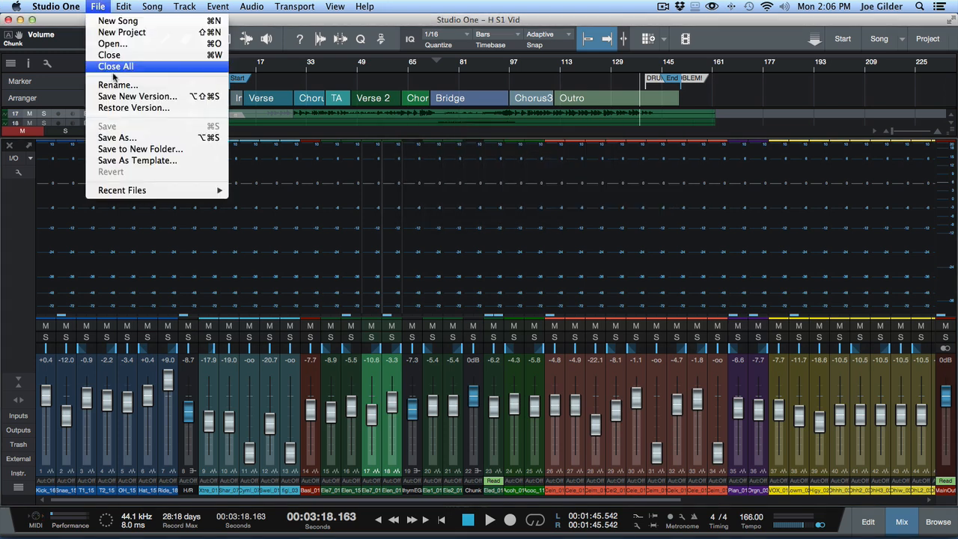
left_click(122, 108)
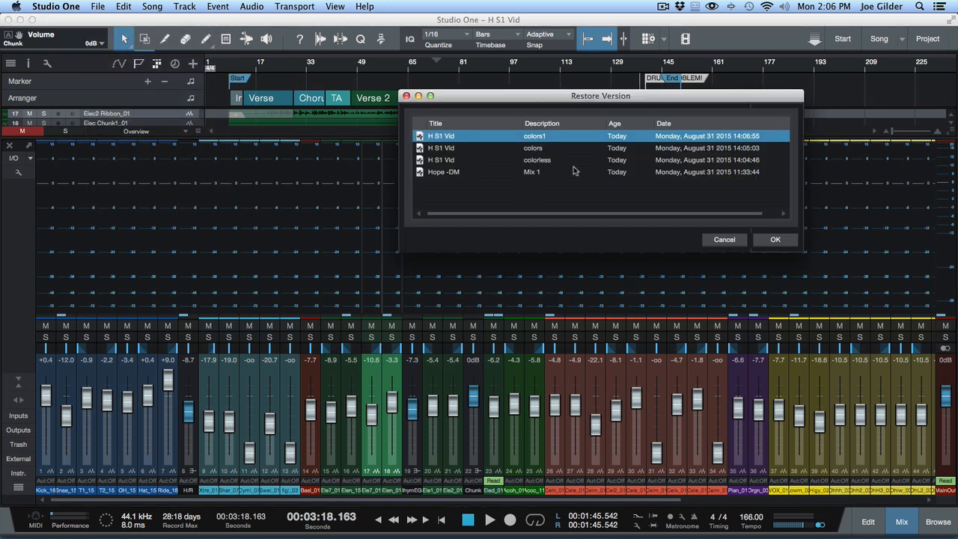
left_click(533, 161)
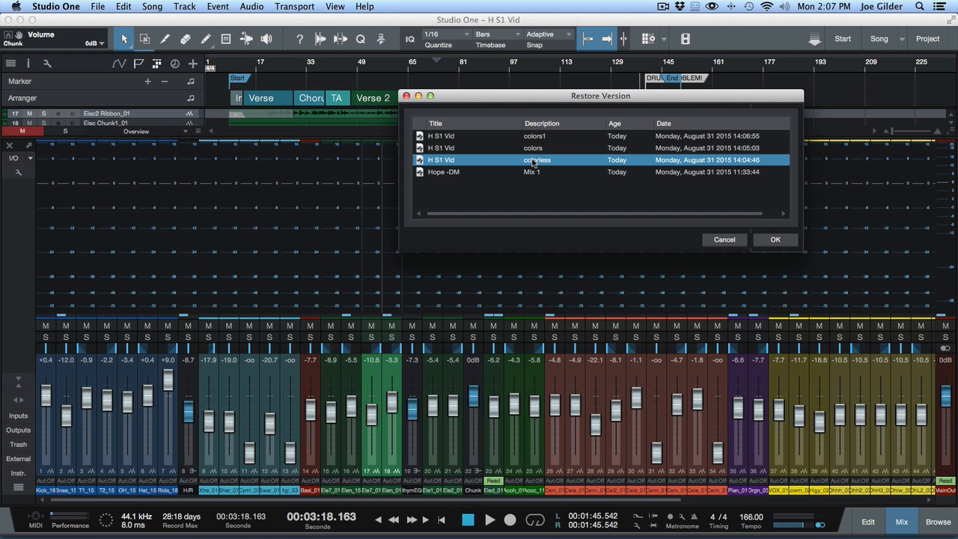
left_click(783, 243)
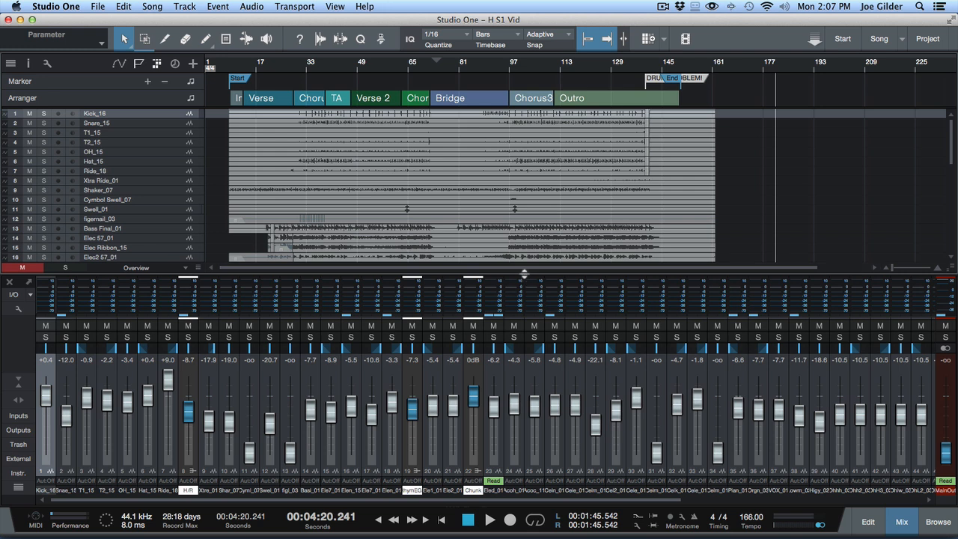
Step: Enlarge the mixer area by raising its border with the arrangement to about the sixth track
key("F3")
key("F3")
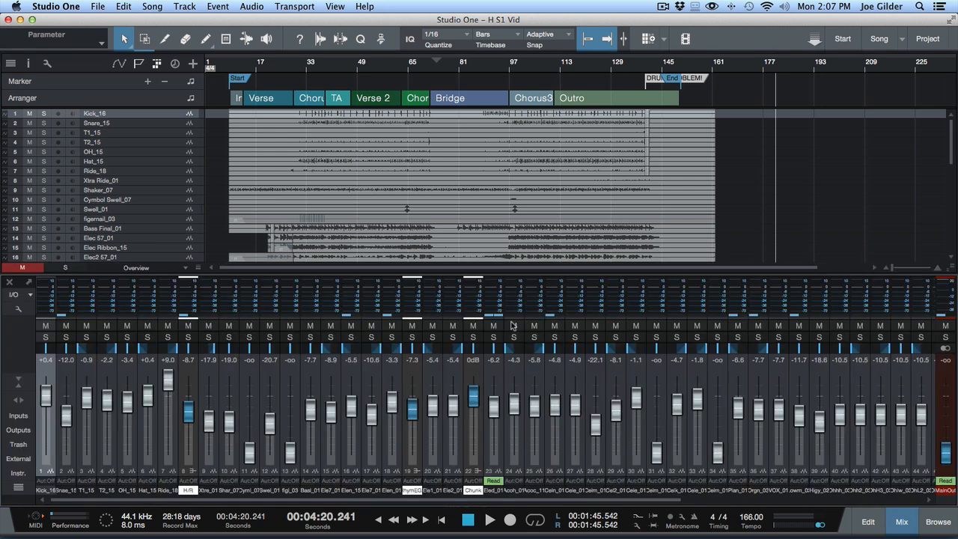
left_click_drag(508, 274, 464, 174)
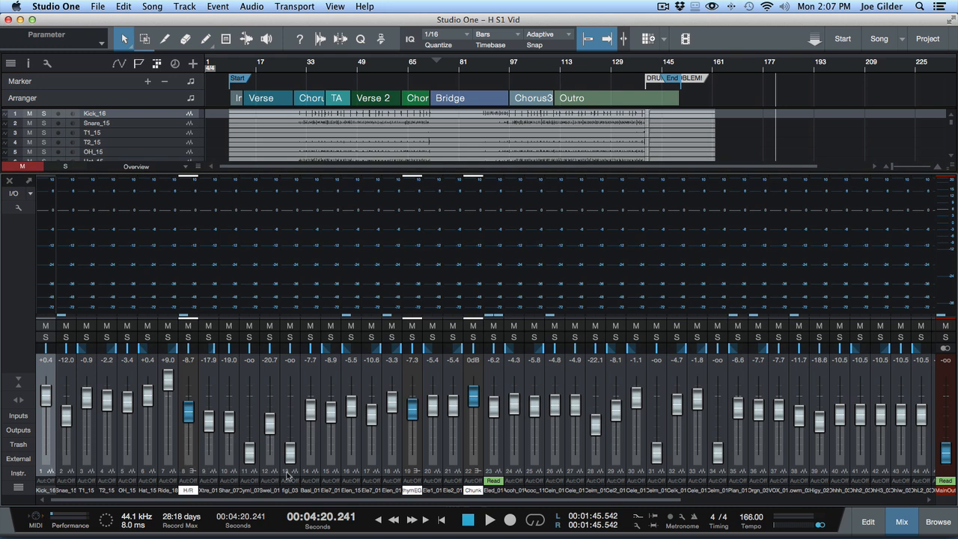
Step: Select the Kick through H/R channels in the mixer and color them purple, changing them to bright blue
left_click(193, 474, "shift")
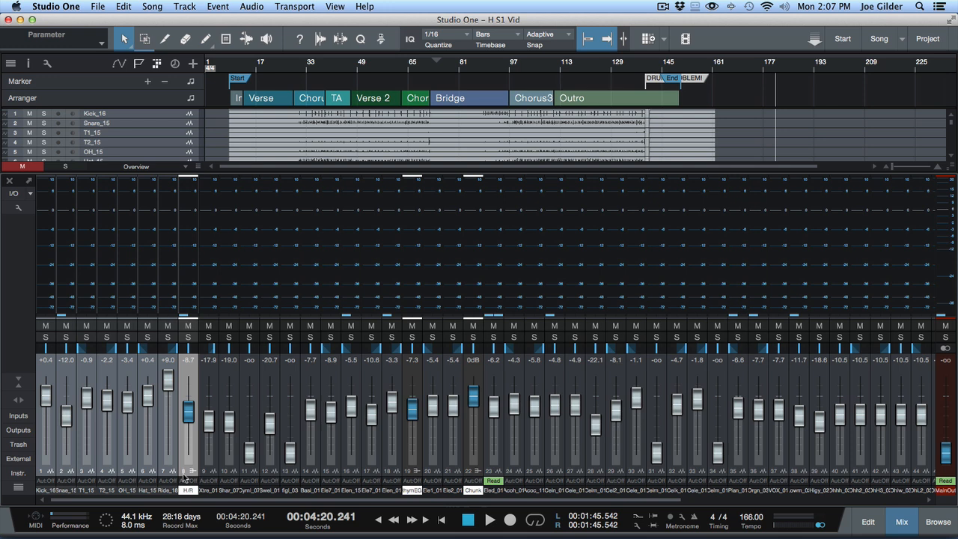
left_click(165, 490)
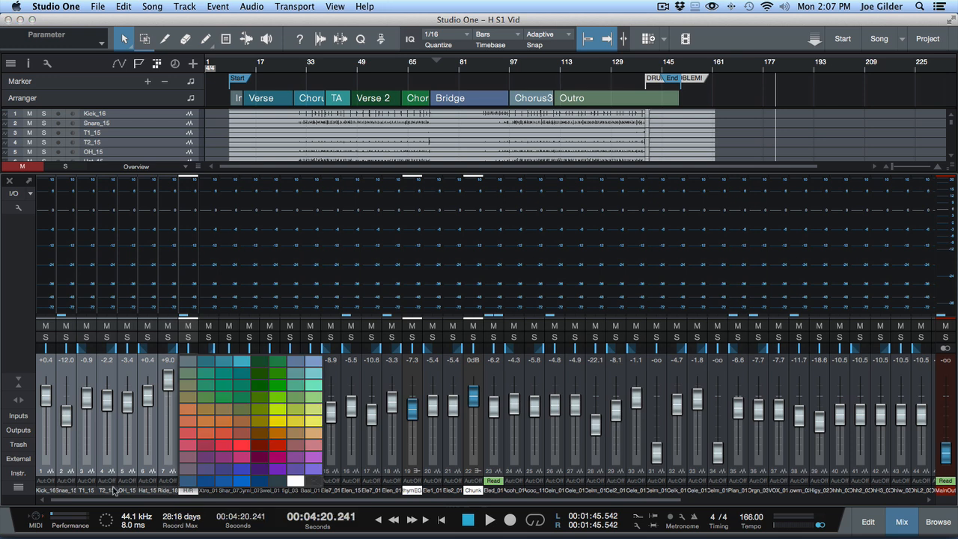
left_click(267, 470)
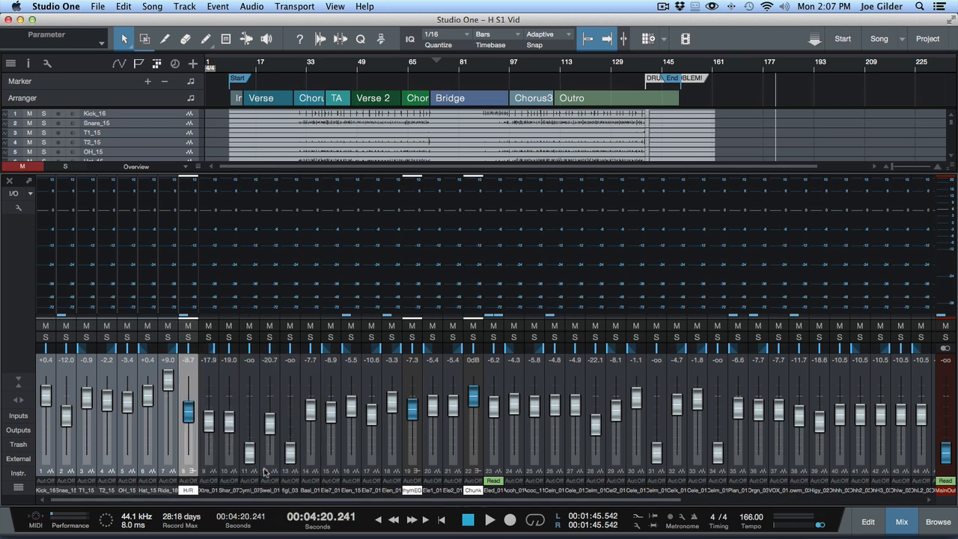
left_click(188, 491)
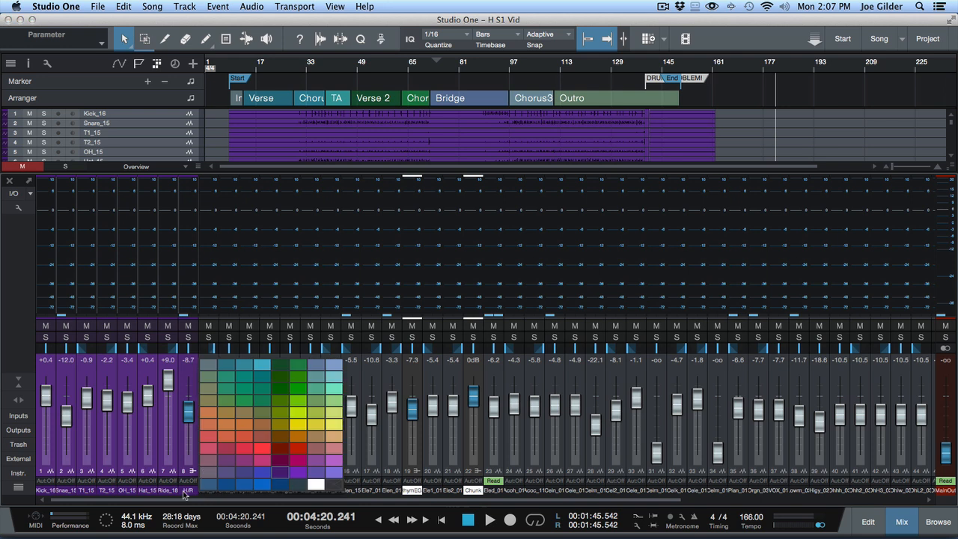
left_click(264, 486)
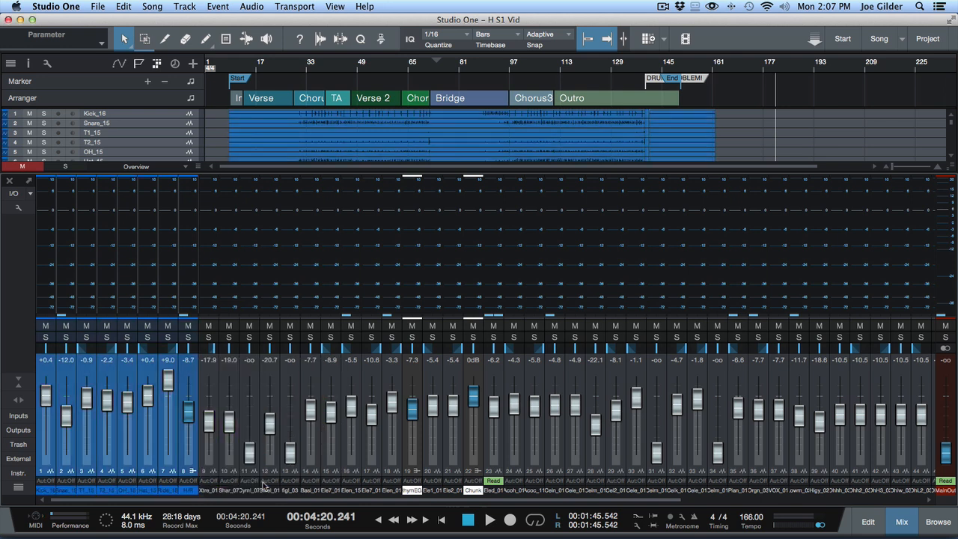
Step: Color the extra percussion channels 9 to 13, from Xtra Ride to fingernail, light turquoise blue
left_click(212, 470)
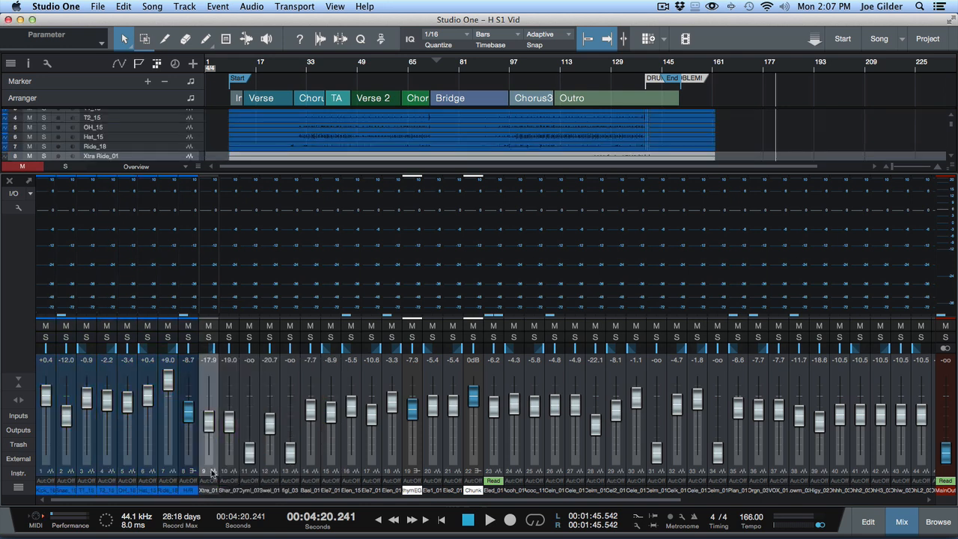
left_click(295, 474, "shift")
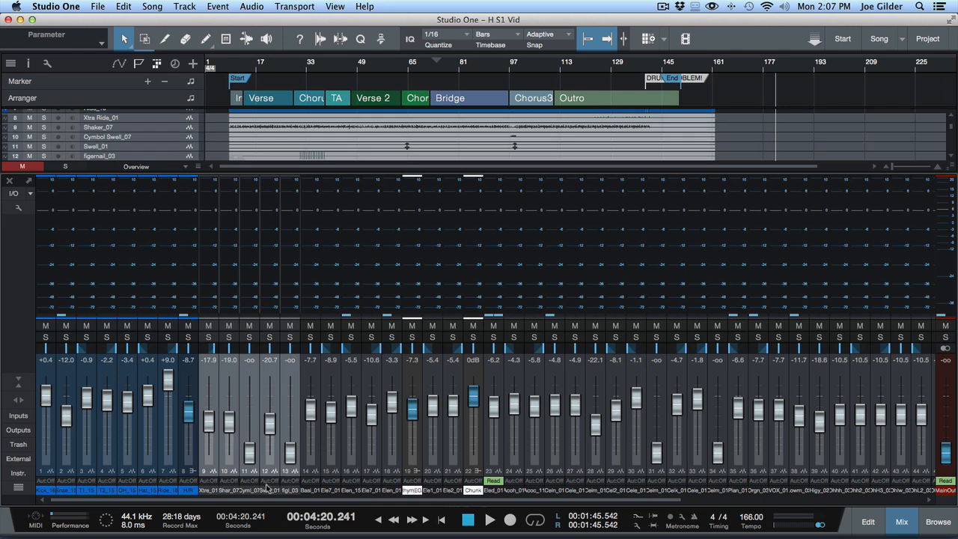
left_click(263, 490)
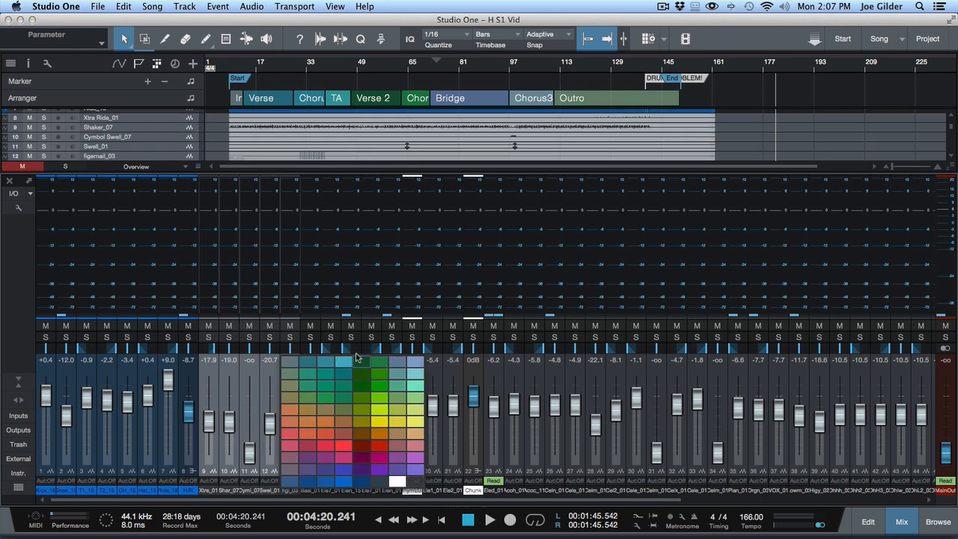
left_click(343, 365)
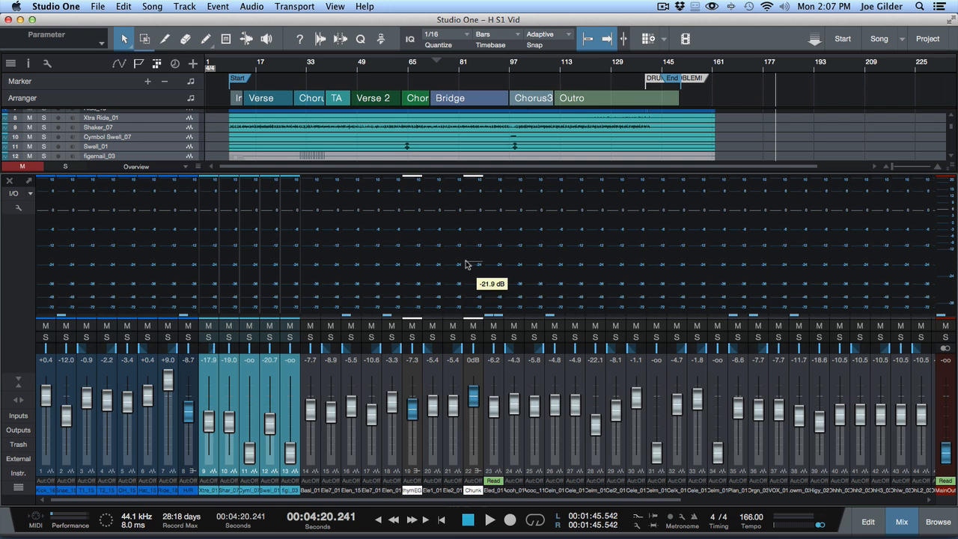
Step: Restore the H S1 Vid version described as "colors1"
left_click(95, 6)
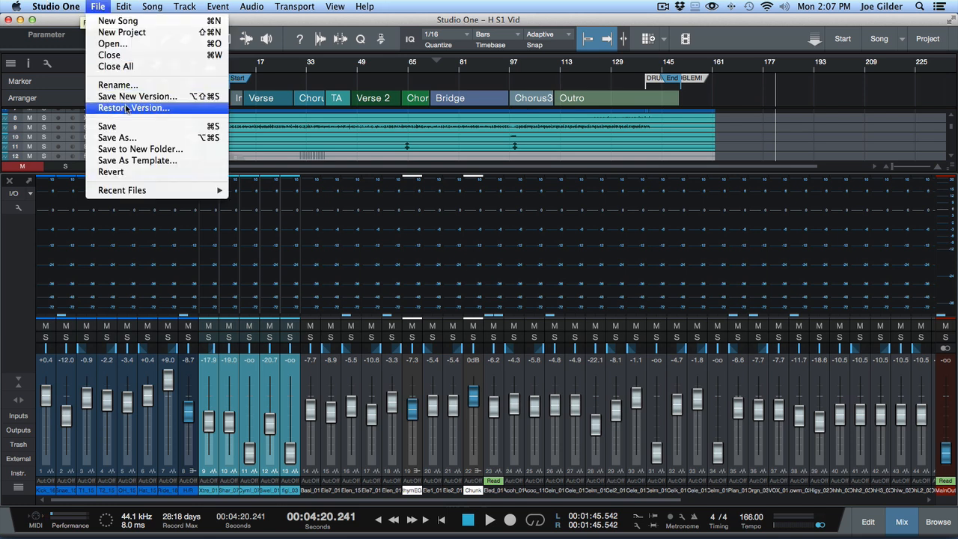
left_click(126, 108)
left_click(539, 148)
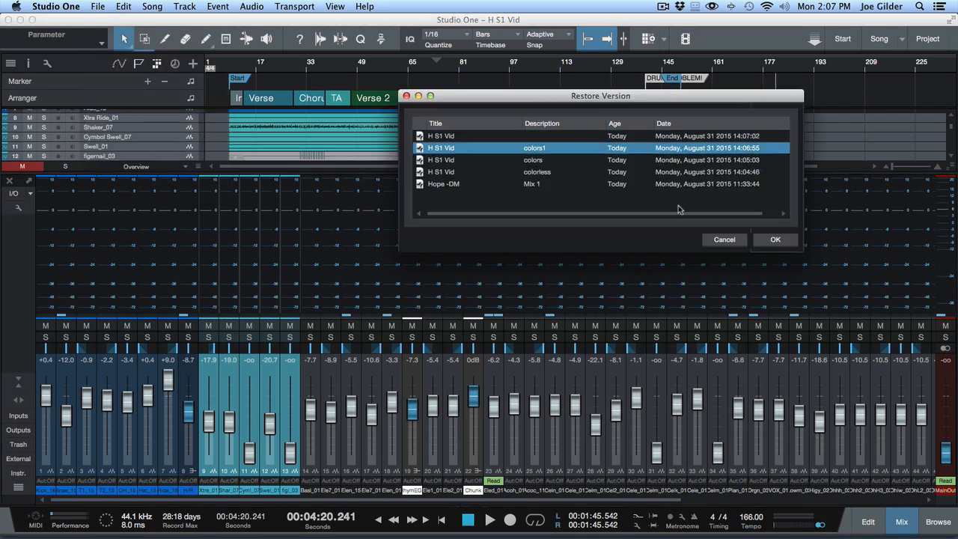
left_click(776, 241)
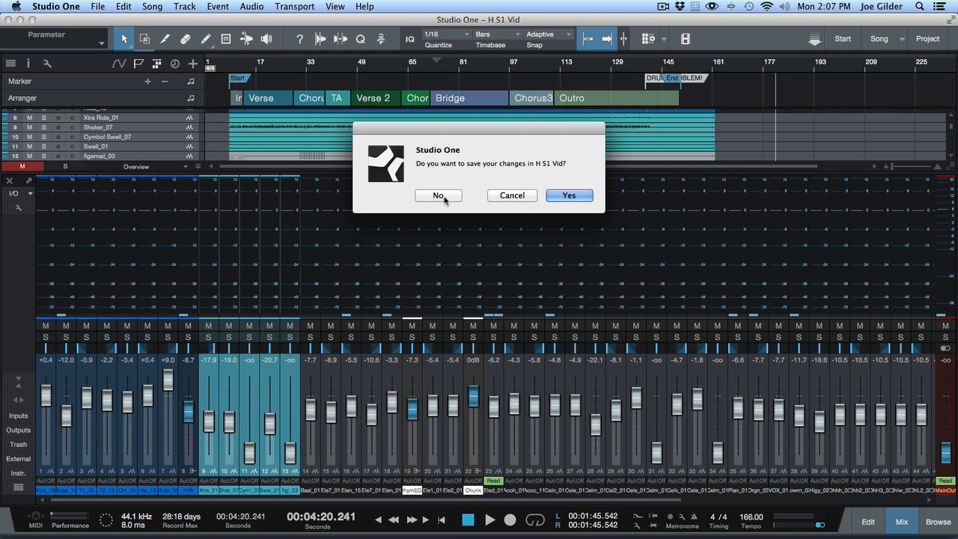
left_click(569, 195)
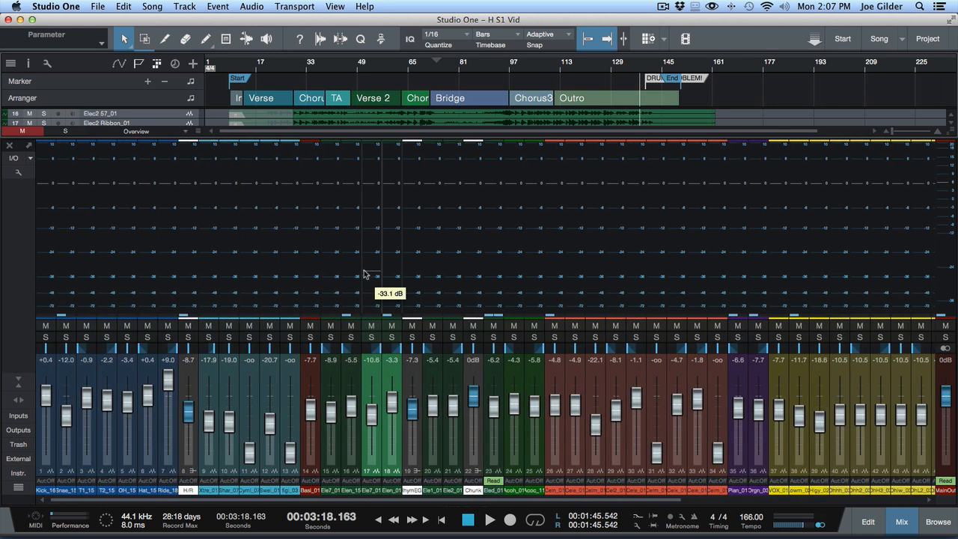
Step: Turn the Colorize channel strips option off and back on in the advanced console preferences, applying each change
key("super+comma")
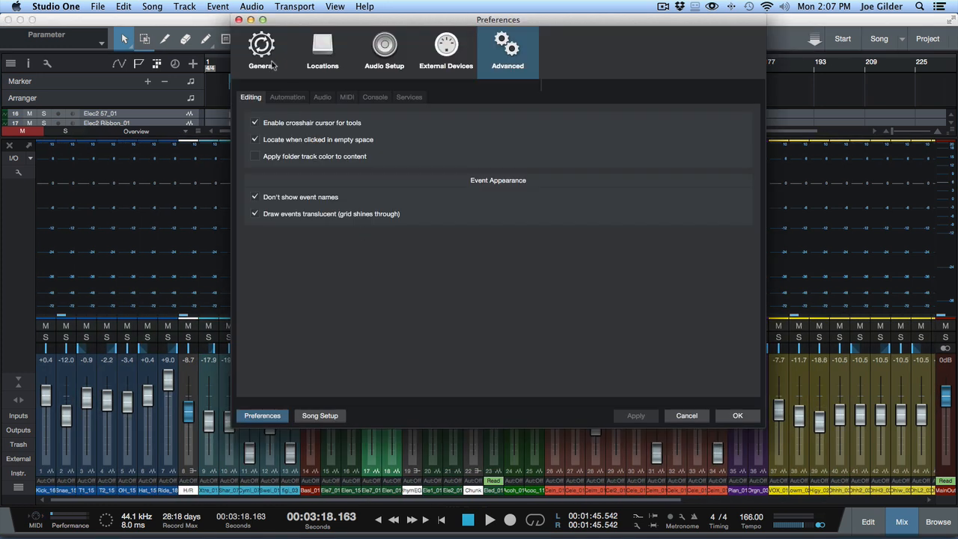
left_click(376, 97)
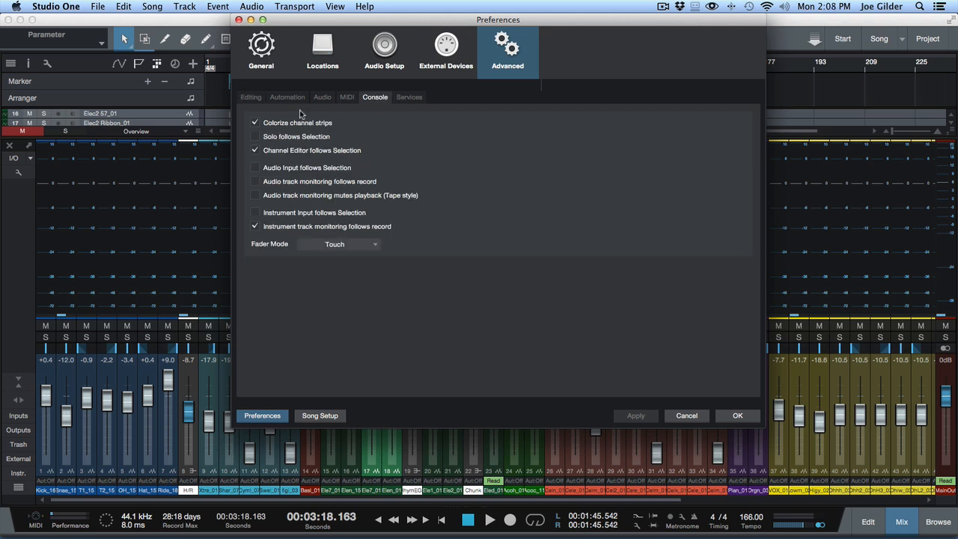
left_click(255, 123)
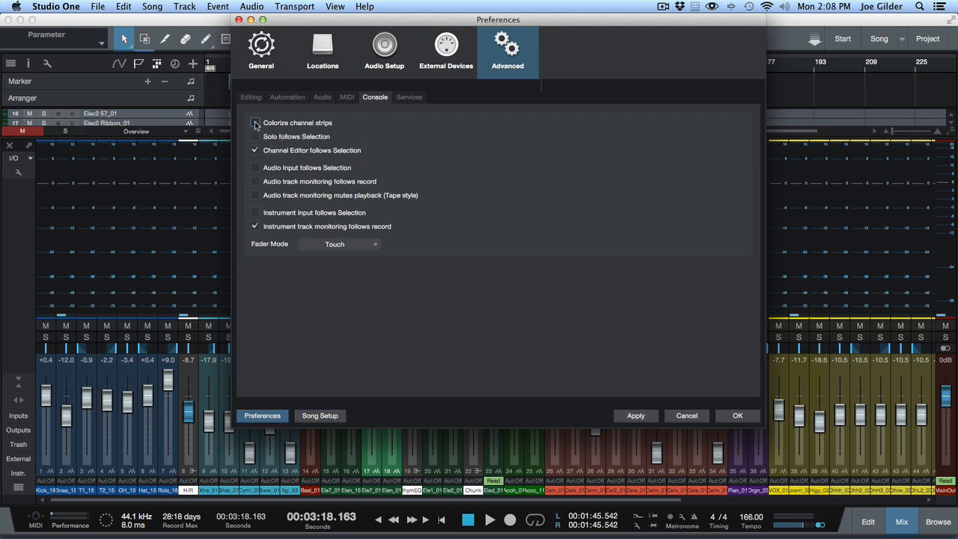
left_click(644, 416)
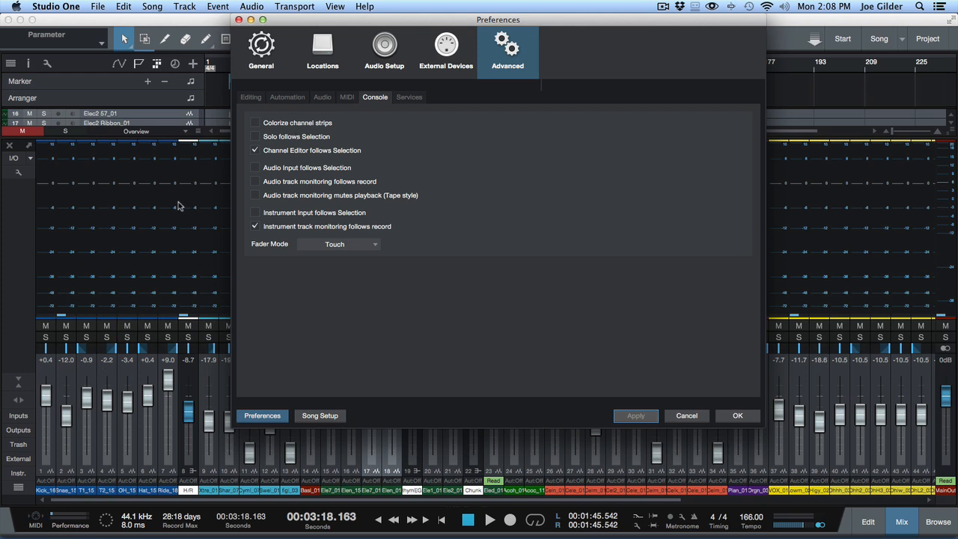
left_click(256, 123)
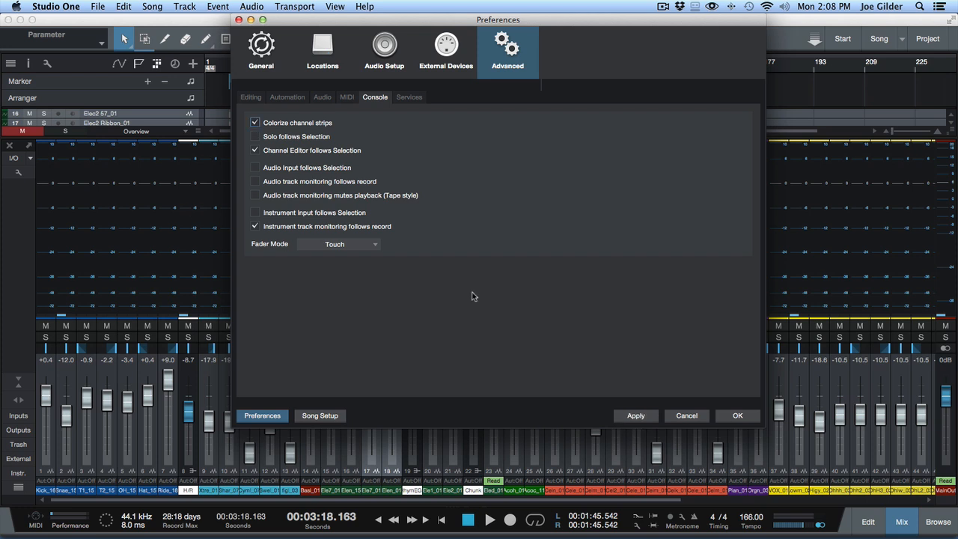
left_click(637, 416)
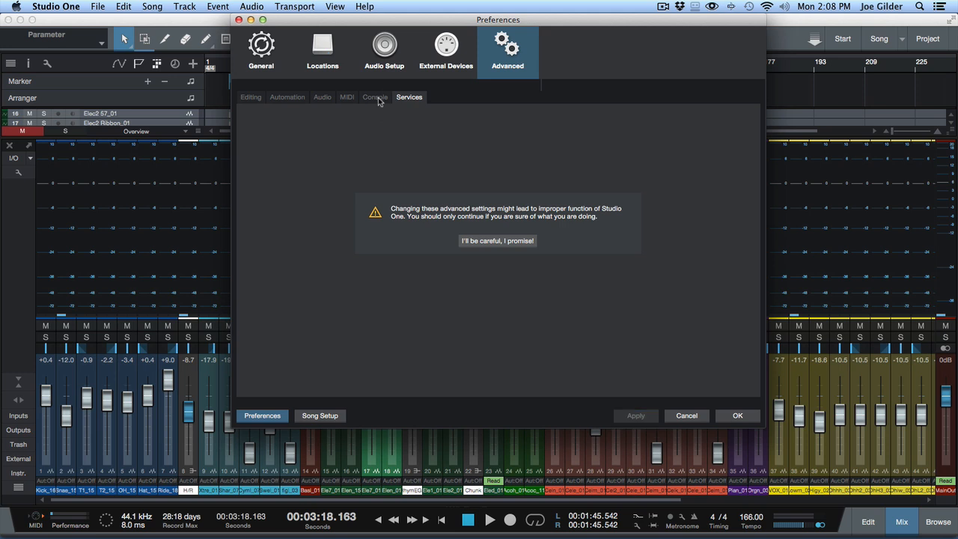
Step: Look through the advanced preference pages and bring up the appearance settings in the general preferences
left_click(375, 98)
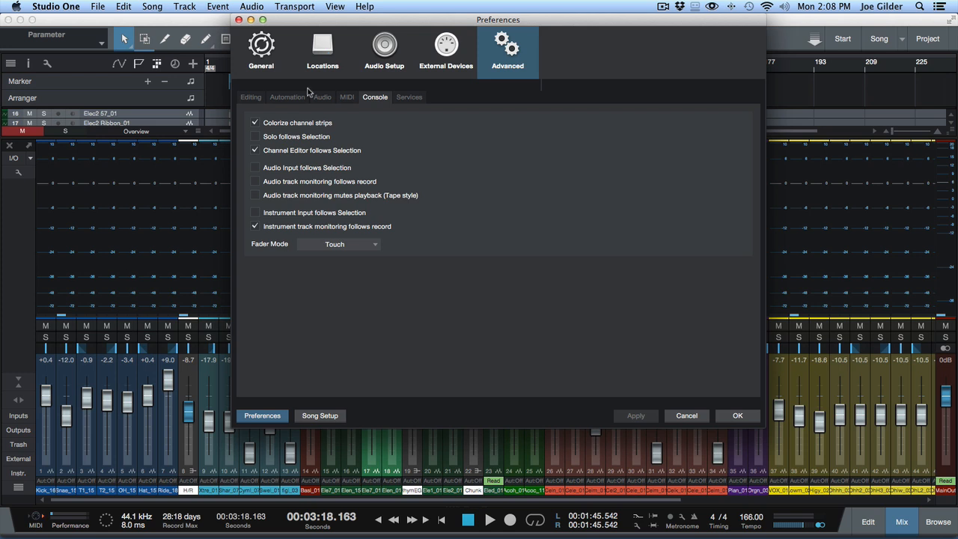
left_click(252, 98)
left_click(284, 99)
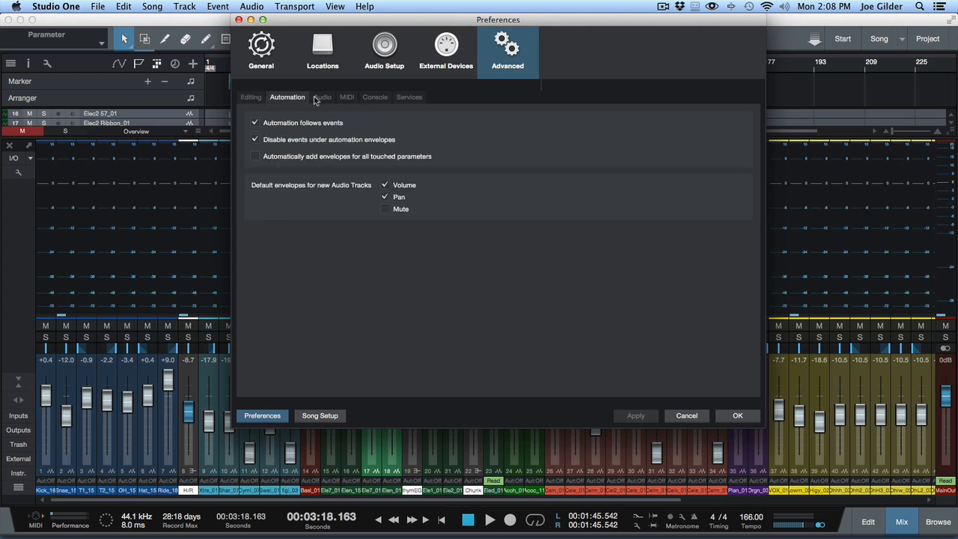
left_click(316, 100)
left_click(347, 97)
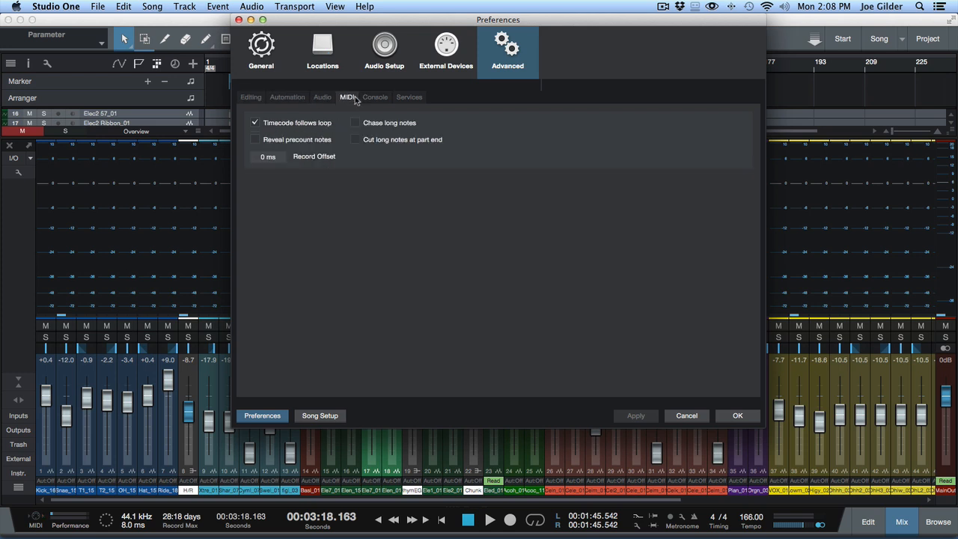
left_click(270, 66)
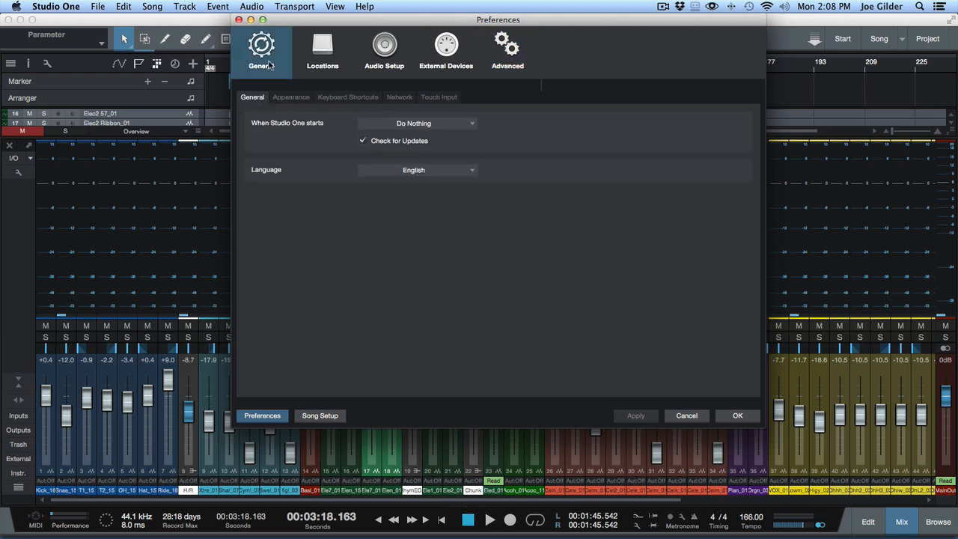
left_click(303, 100)
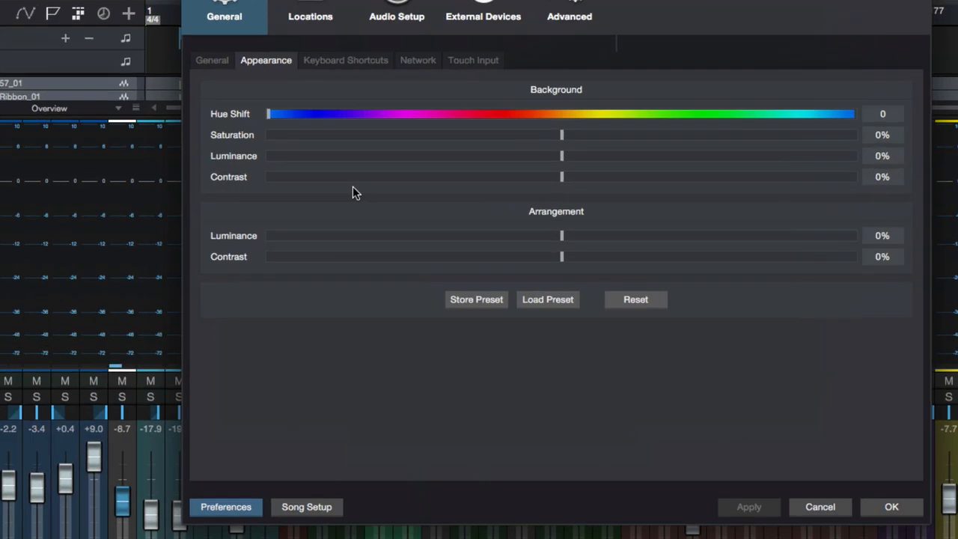
Step: Preview the Colors appearance presets from Blue Moon through V2 Gray and load the Camouflage preset
left_click(547, 298)
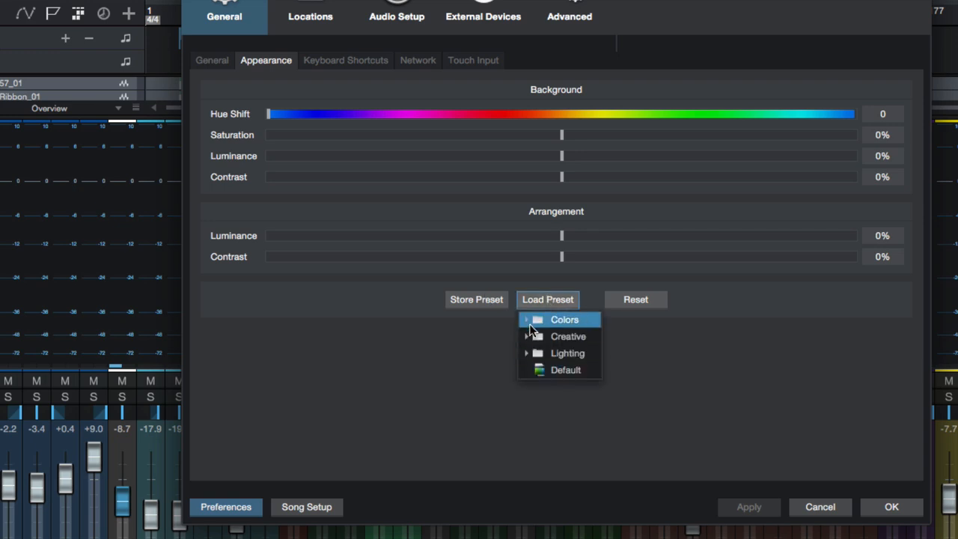
left_click(529, 322)
left_click(570, 336)
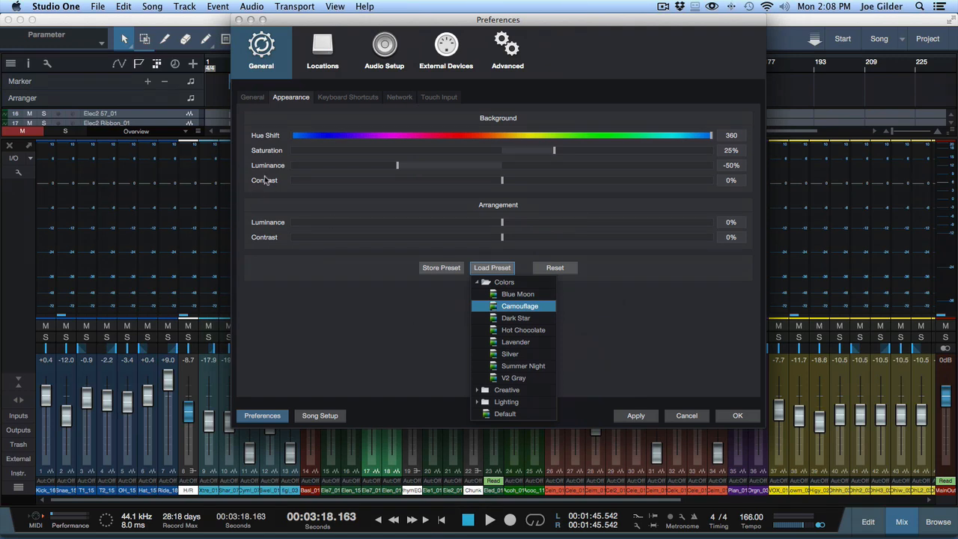
left_click(516, 318)
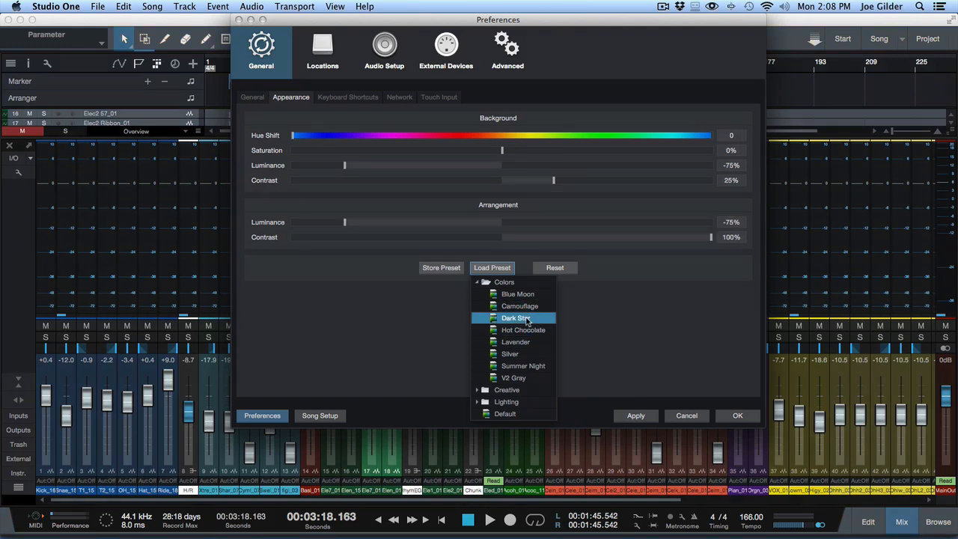
left_click(519, 330)
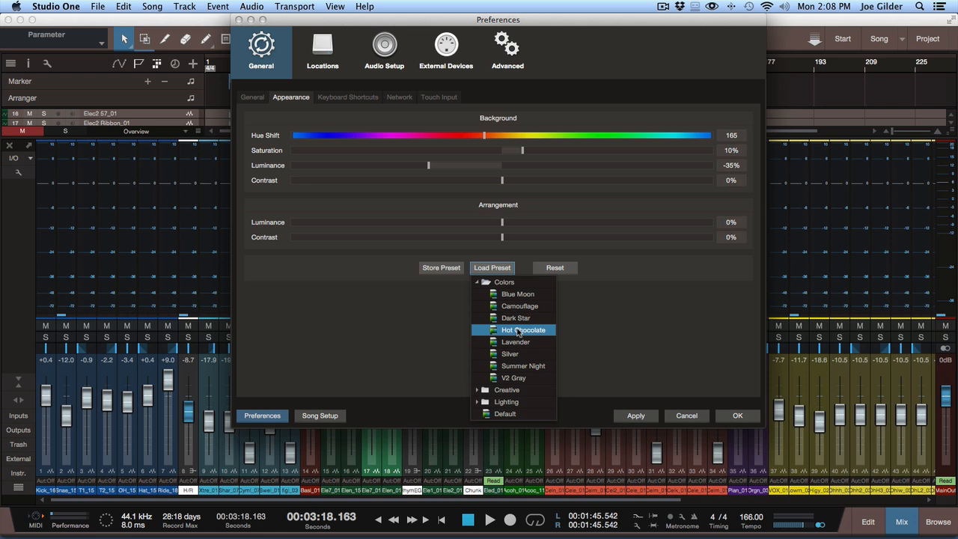
left_click(517, 343)
left_click(517, 357)
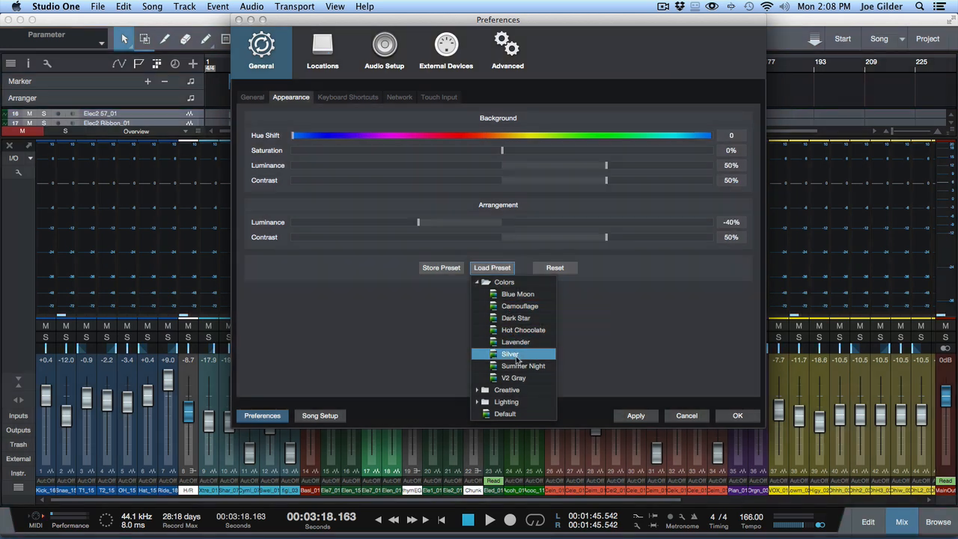
left_click(517, 367)
left_click(516, 381)
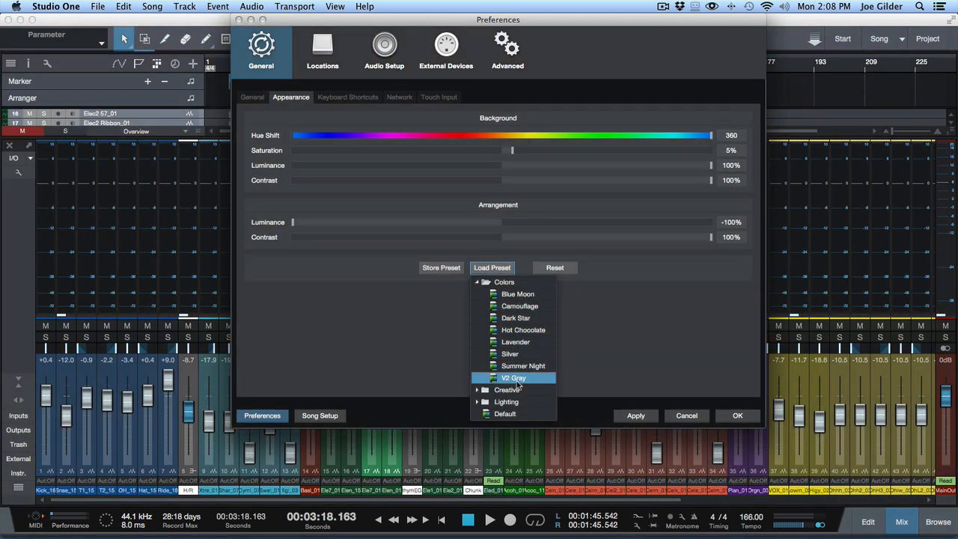
left_click(518, 307)
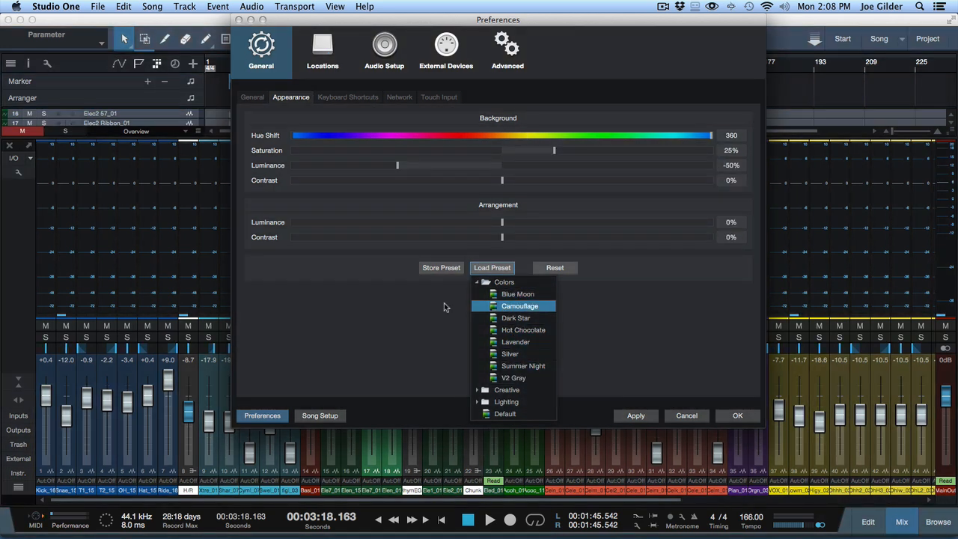
left_click(418, 308)
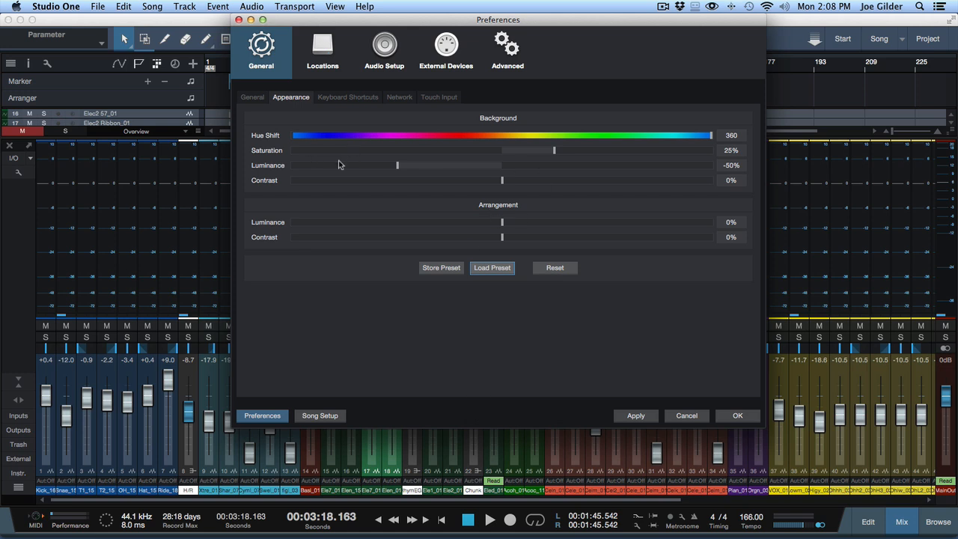
Step: Set the background luminance to 66% with 0% contrast and 3% saturation, and the arrangement luminance to 9%
left_click_drag(400, 170, 711, 169)
left_click_drag(710, 168, 639, 160)
mouse_move(503, 184)
left_mouse_down()
mouse_move(634, 184)
mouse_move(447, 168)
mouse_move(501, 182)
left_mouse_up()
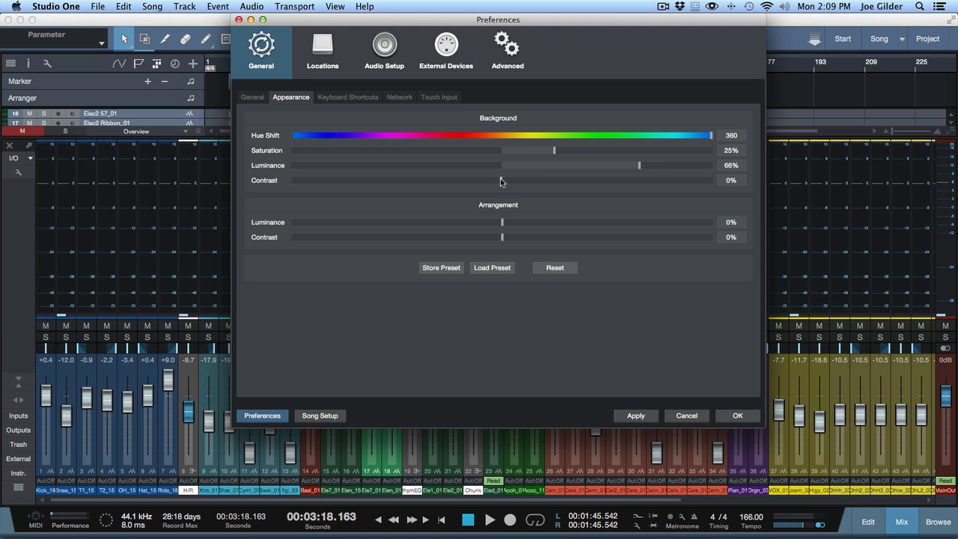
left_click_drag(553, 150, 509, 155)
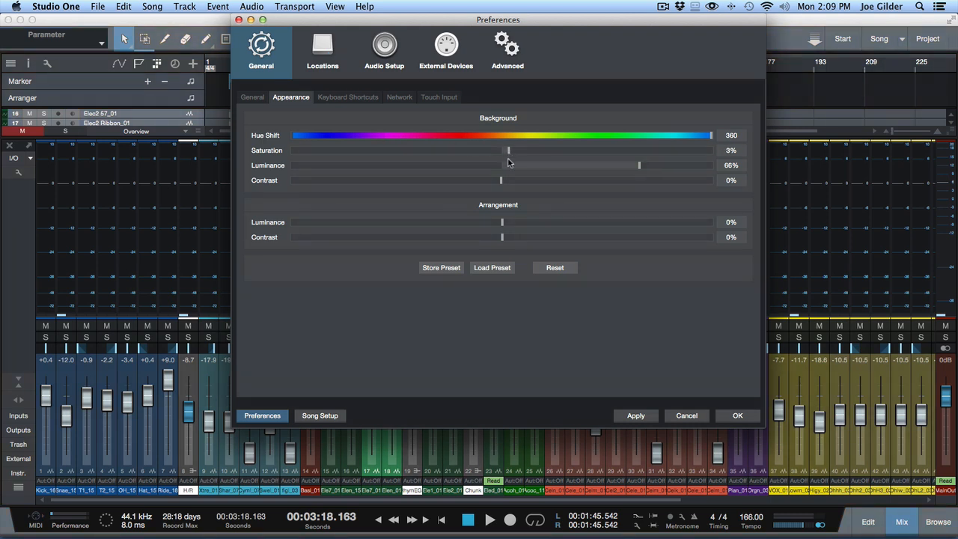
mouse_move(507, 227)
left_mouse_down()
mouse_move(499, 222)
mouse_move(530, 224)
mouse_move(521, 227)
left_mouse_up()
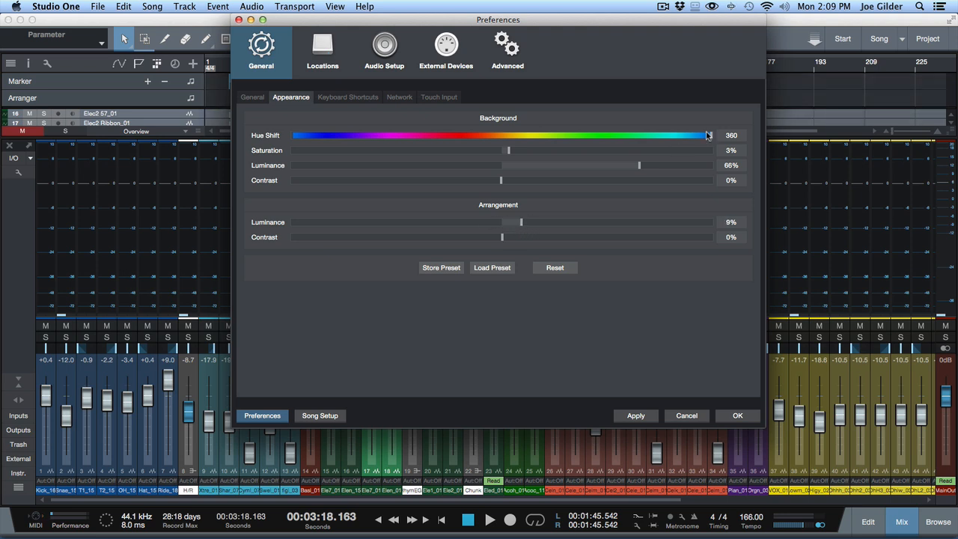
Step: Apply the adjusted appearance settings and compare how they look in the mixer and the full arrangement
left_click(634, 416)
left_click(736, 417)
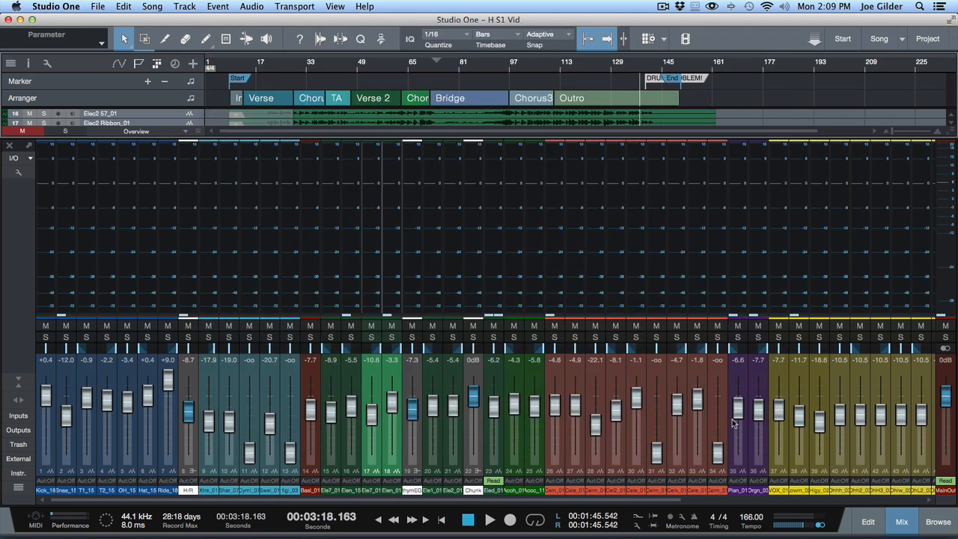
key("F3")
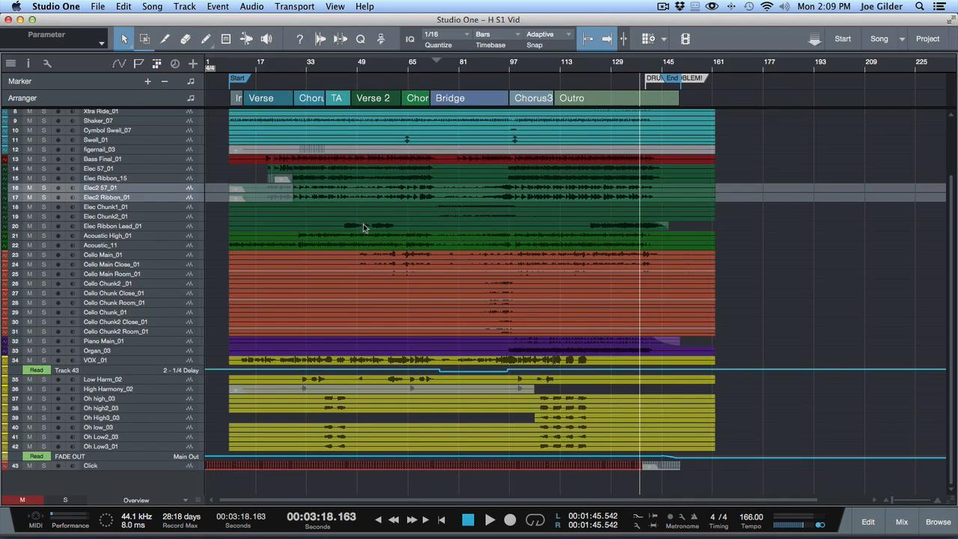
key("F3")
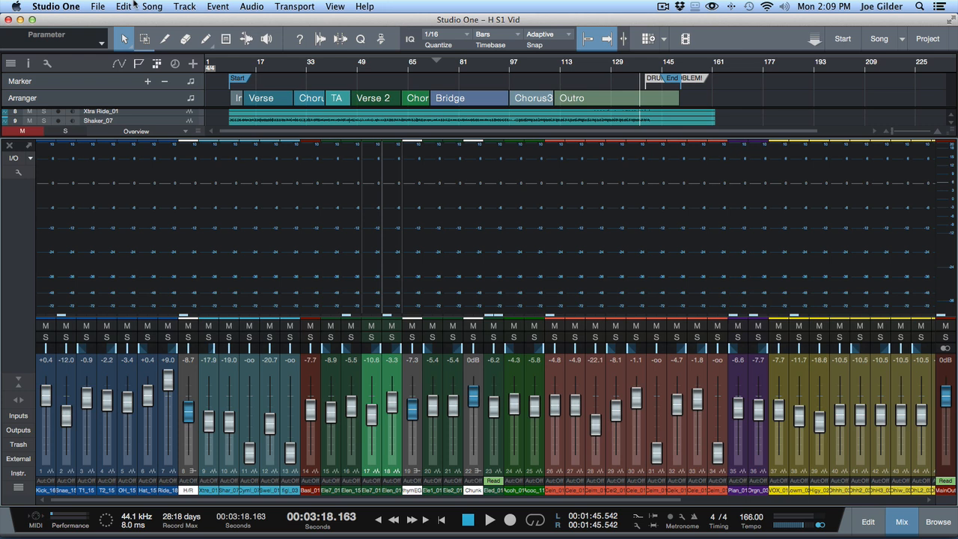
Step: Reopen the appearance preferences and preview the Lighting presets Backlight, Darkest Hour and Lunch plus the Default preset
key("super+comma")
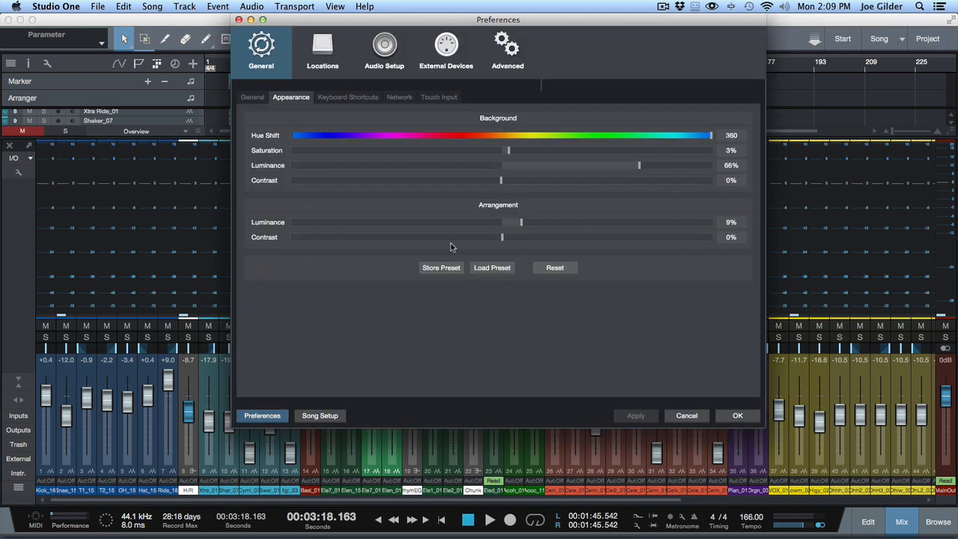
left_click(485, 269)
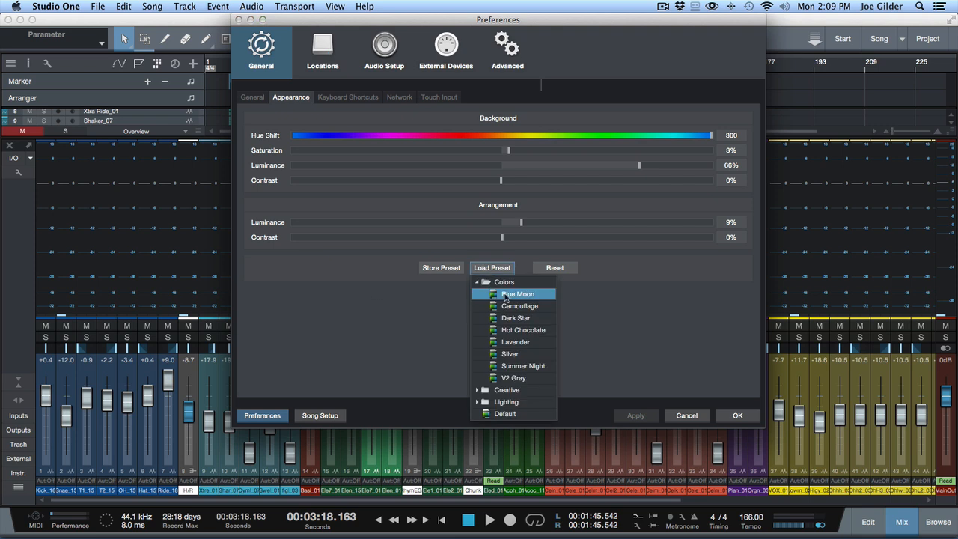
left_click(505, 402)
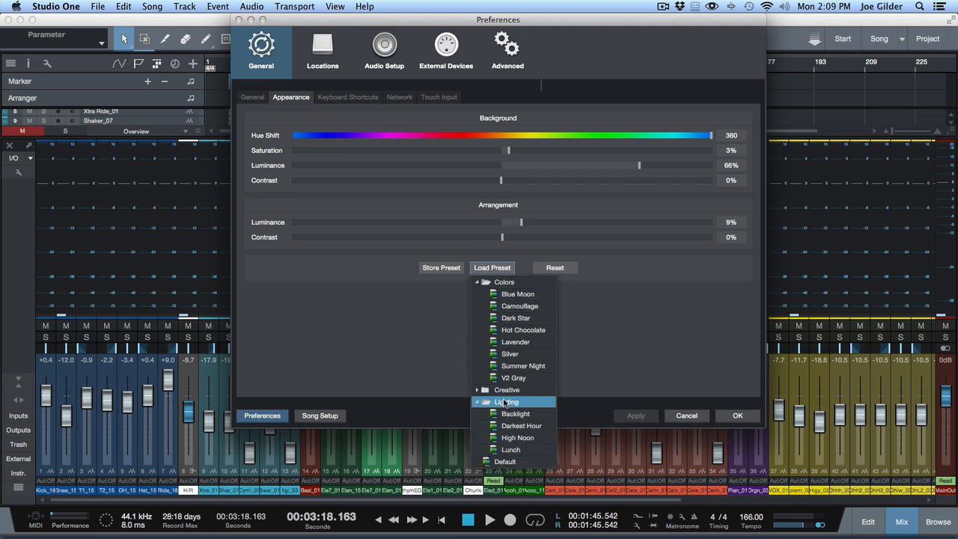
left_click(516, 414)
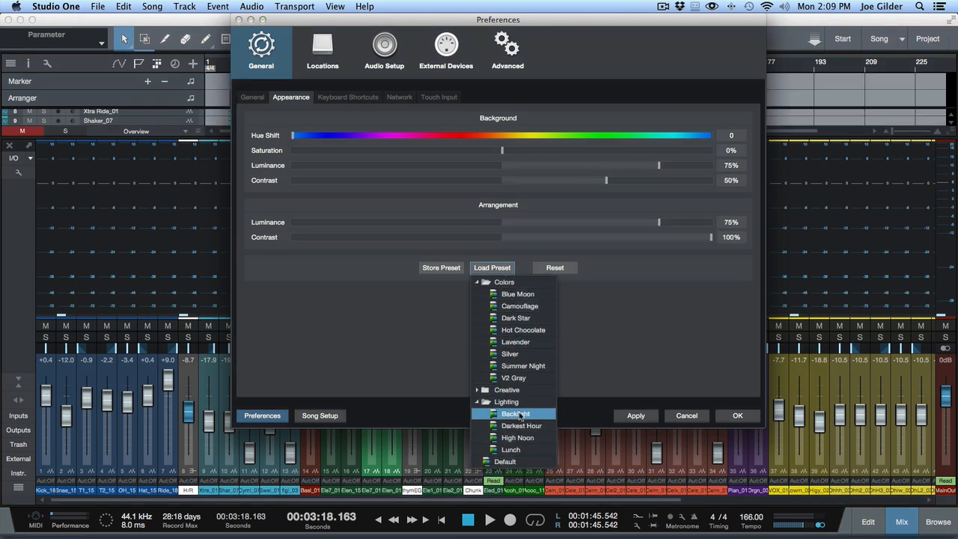
left_click(521, 425)
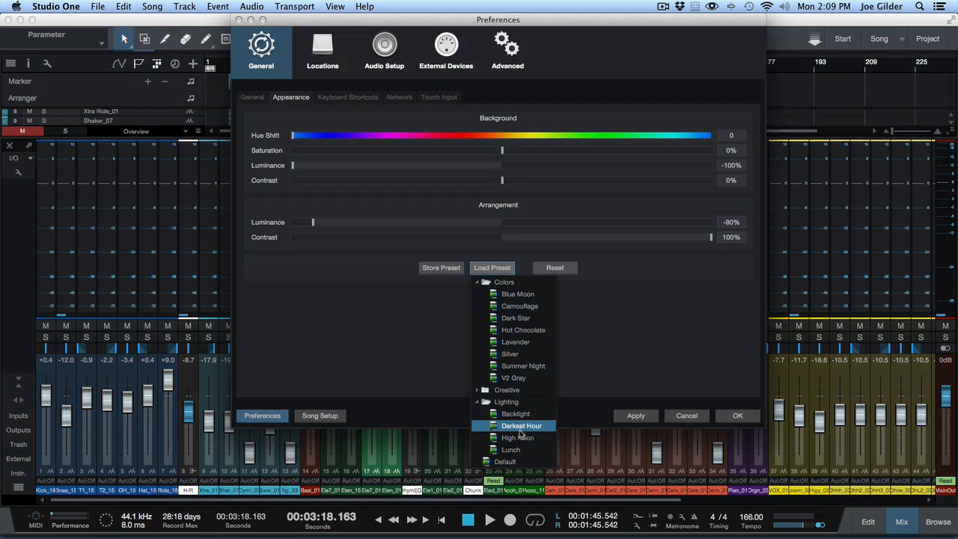
left_click(513, 449)
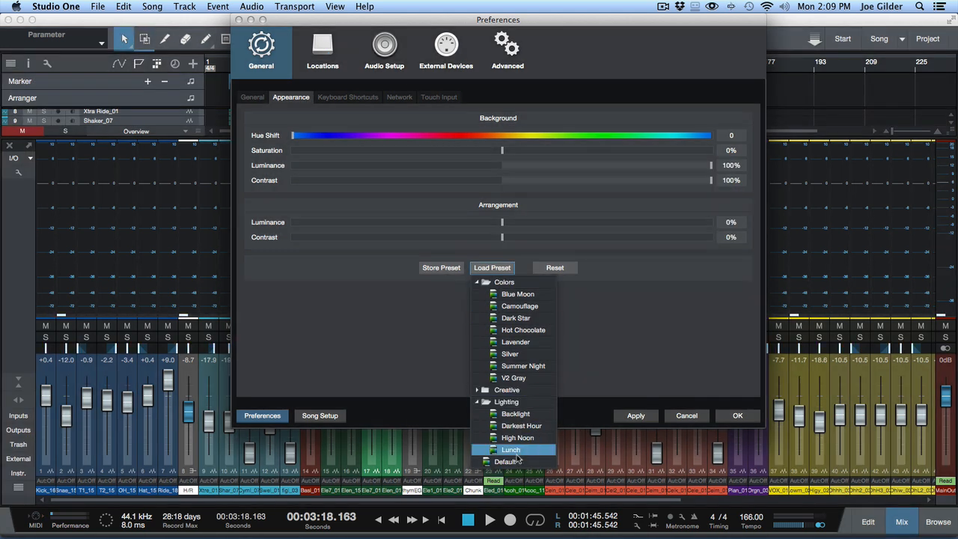
left_click(515, 461)
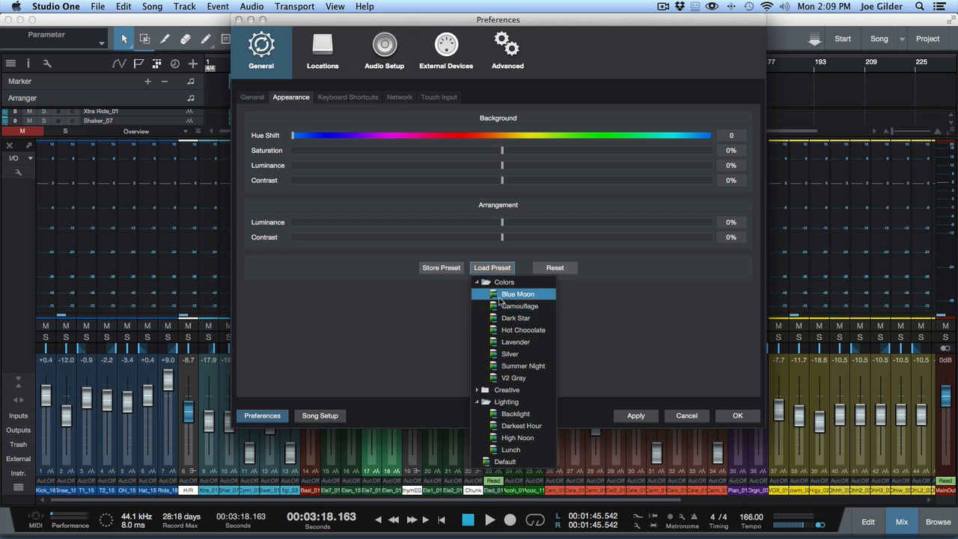
Step: Preview the Creative appearance presets one after another, from Acid Night through Rusty
left_click(499, 390)
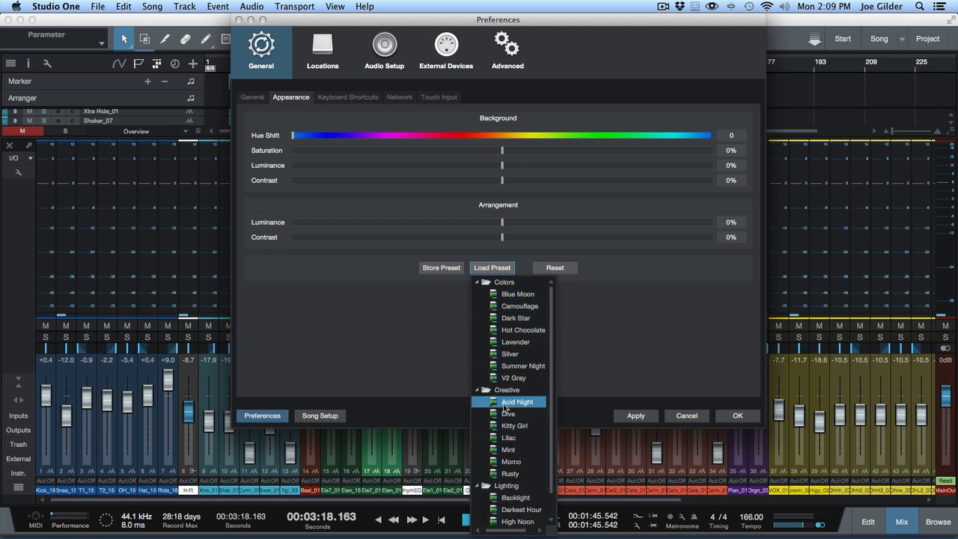
left_click(506, 405)
left_click(507, 416)
left_click(509, 426)
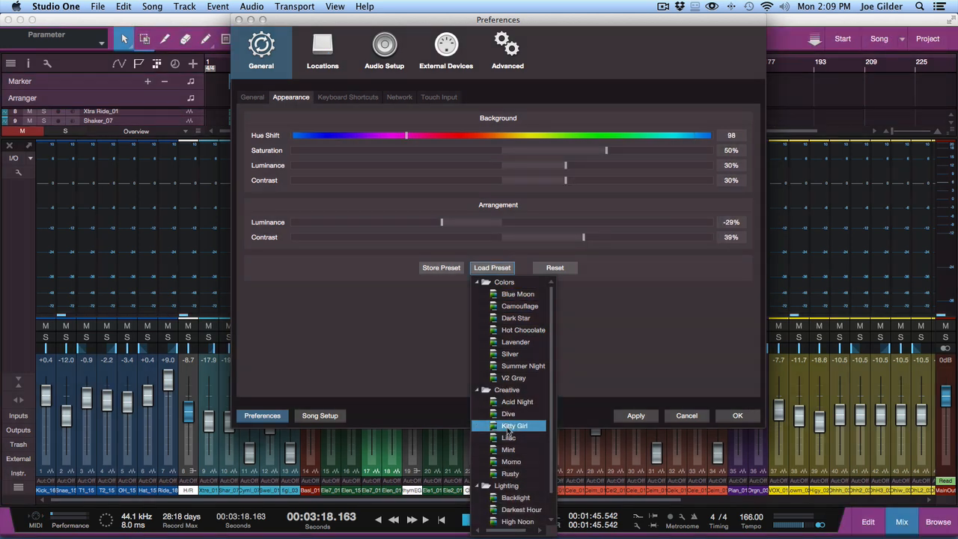
left_click(509, 437)
left_click(509, 450)
left_click(511, 461)
left_click(510, 473)
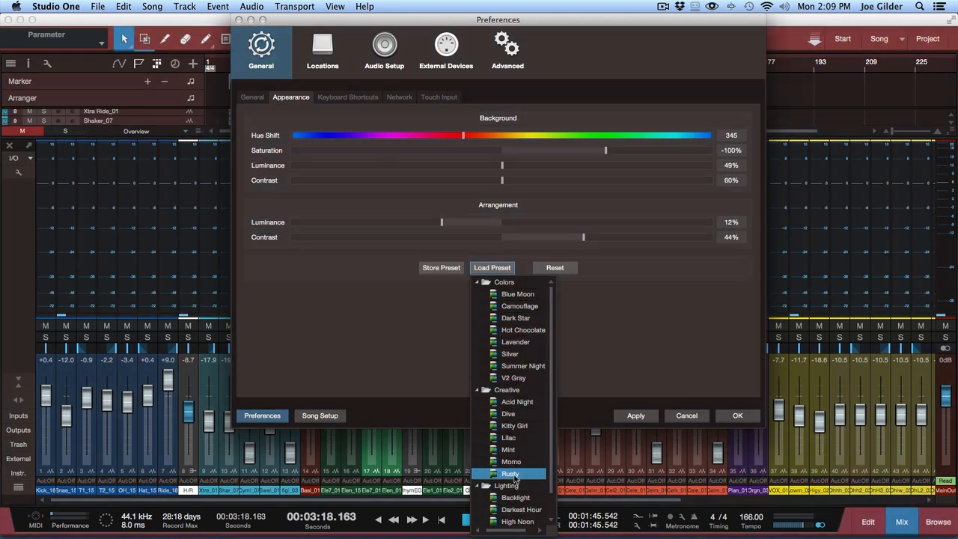
Step: Load the Blue Moon appearance preset from the Colors group, apply it and close the preferences
left_click(505, 294)
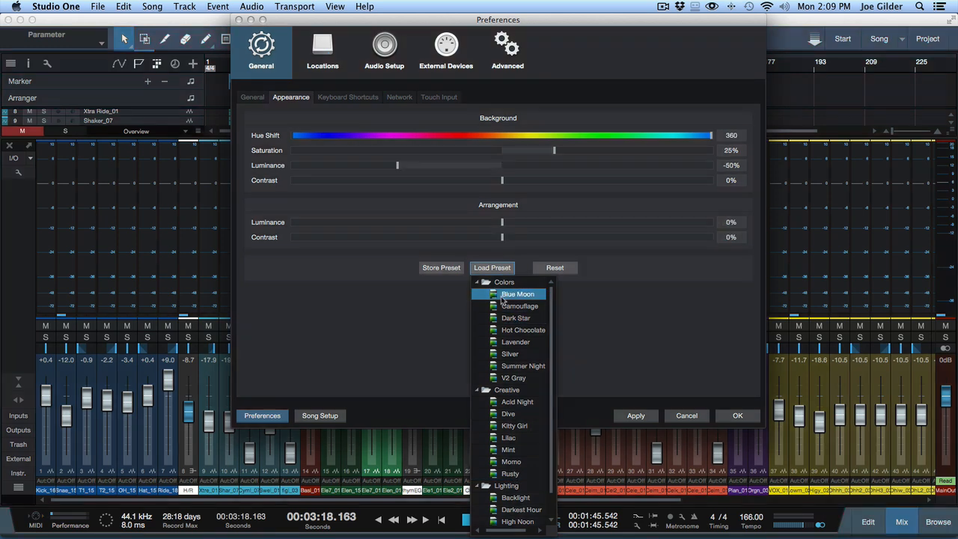
left_click(447, 302)
left_click(655, 420)
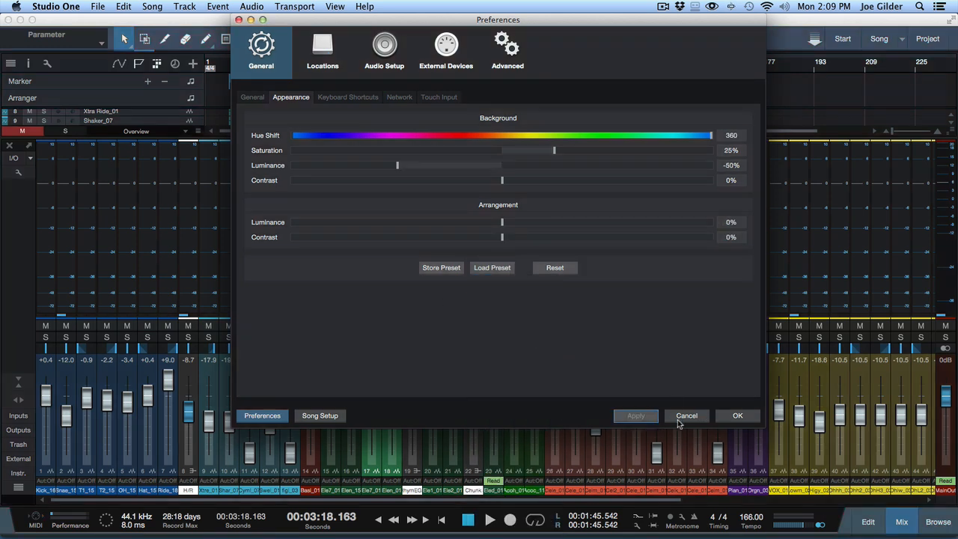
left_click(740, 416)
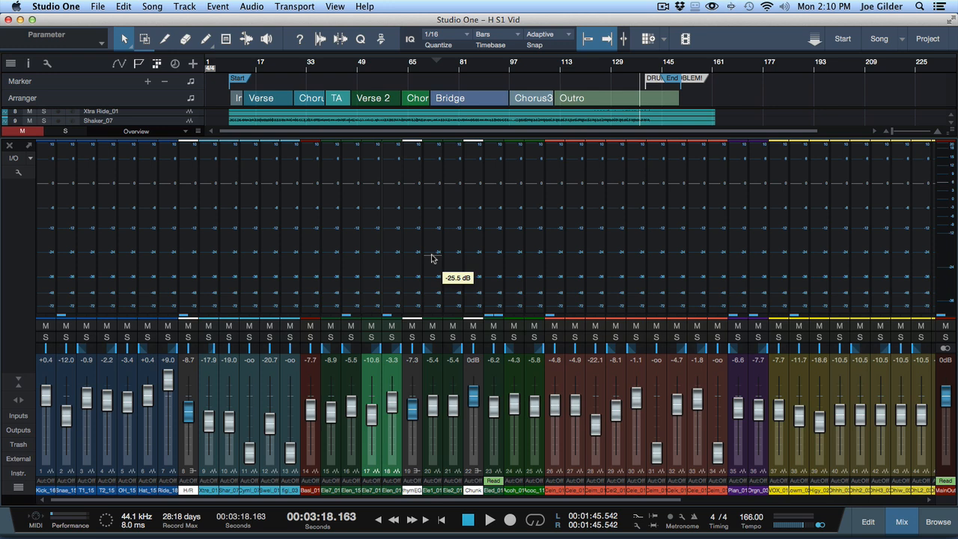
Step: Show the full arrangement with track heights reduced so all tracks fit, and mute the Click track
key("F3")
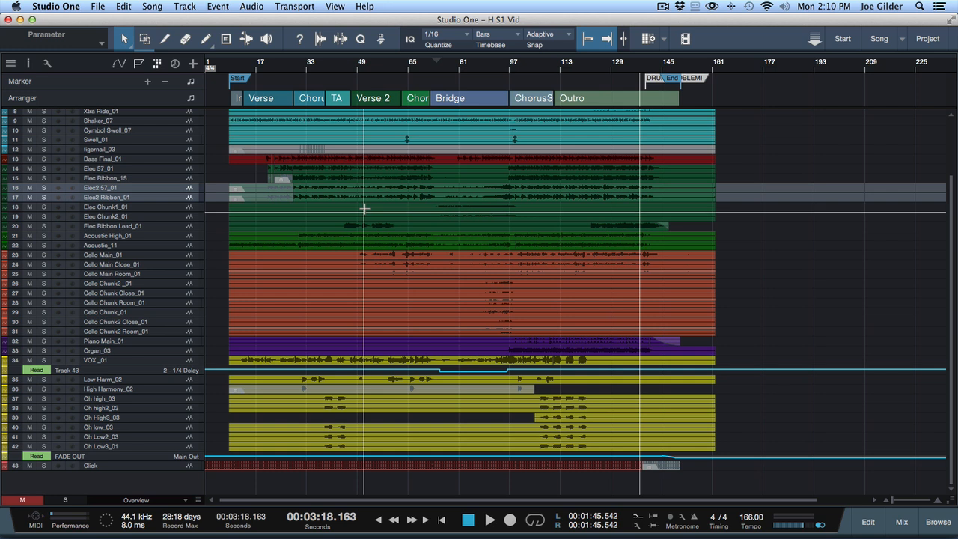
scroll(364, 209, "up", 5)
scroll(364, 208, "down", 8)
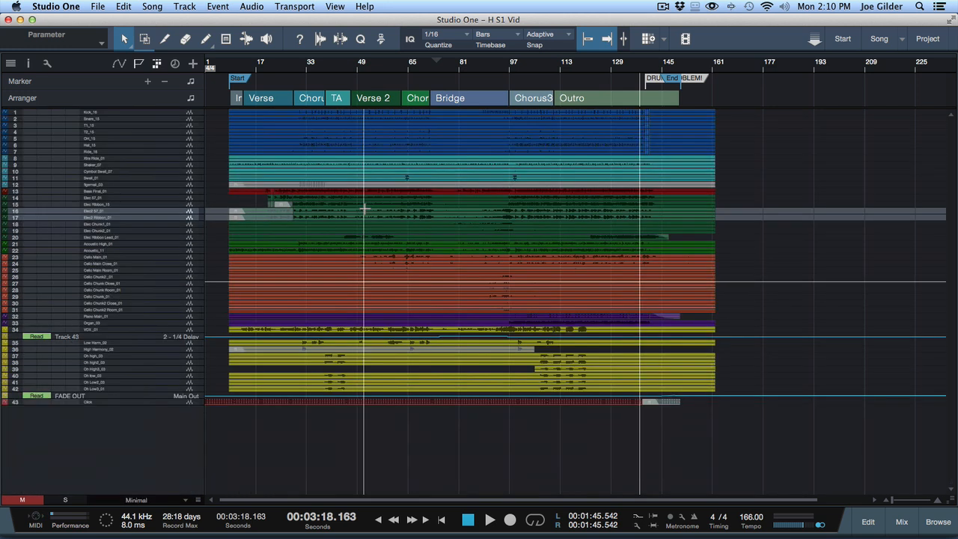
scroll(364, 209, "up", 1)
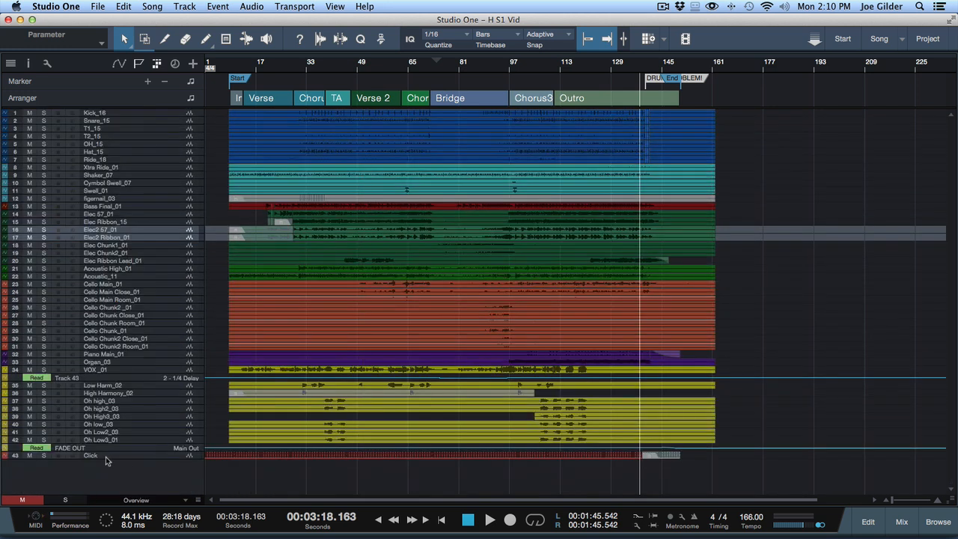
left_click(123, 456)
left_click(31, 456)
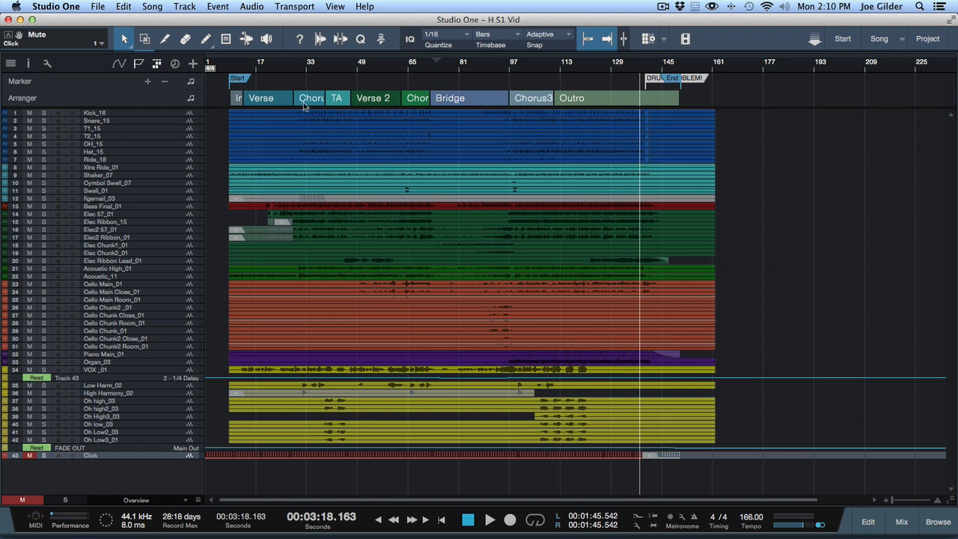
Step: Look over the mixer's channel colors, and select events on the OH_15, Bass Final_01, Shaker_07 and Ride_18 tracks in the arrangement
key("F3")
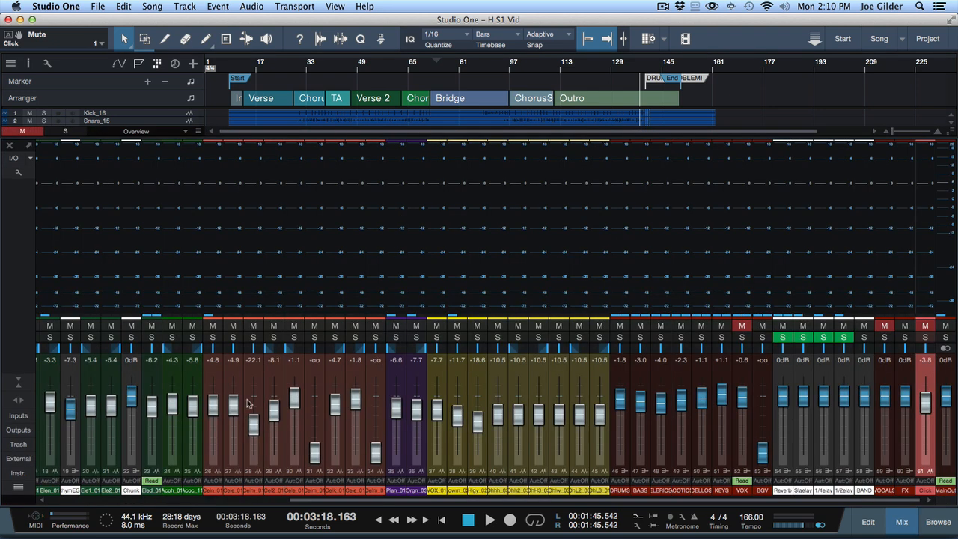
key("F3")
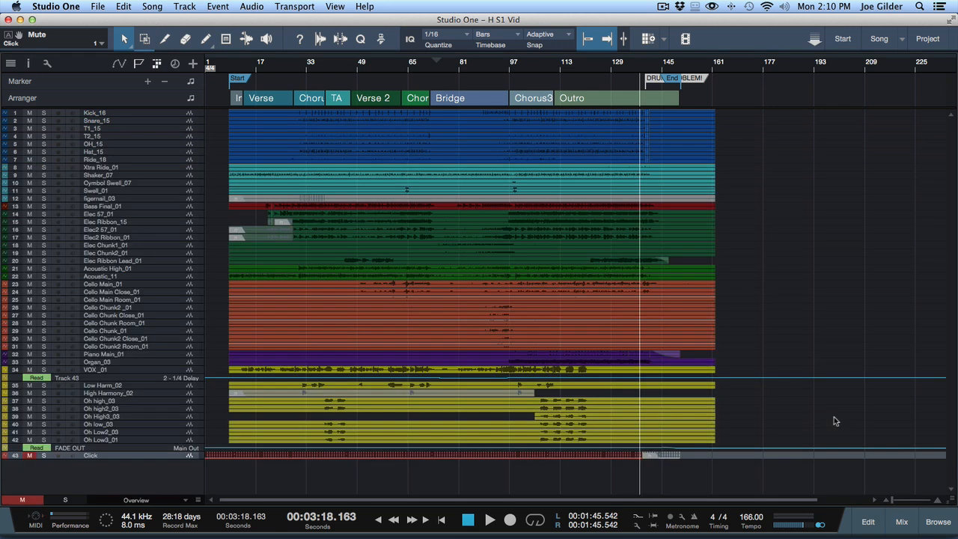
left_click(476, 261)
left_click(456, 145)
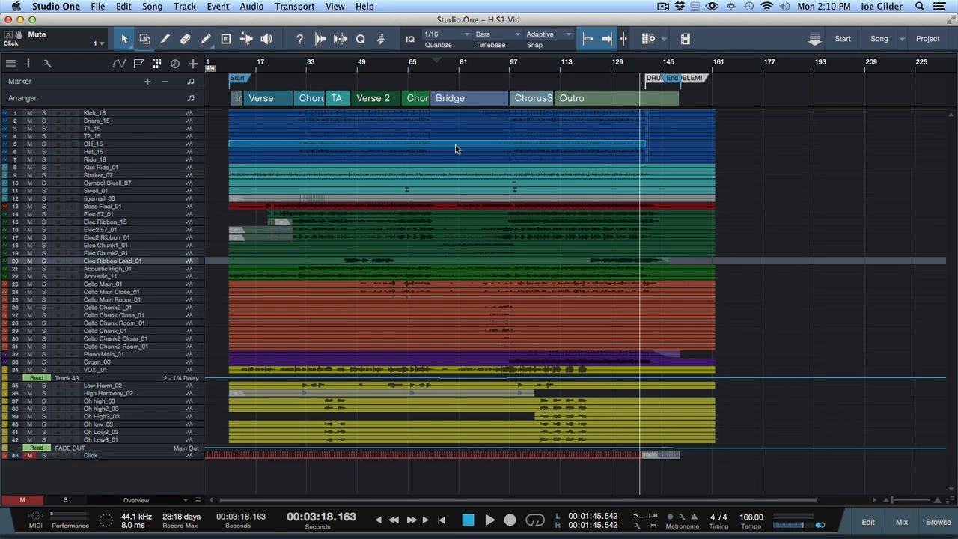
left_click(456, 204, "shift")
left_click(424, 176)
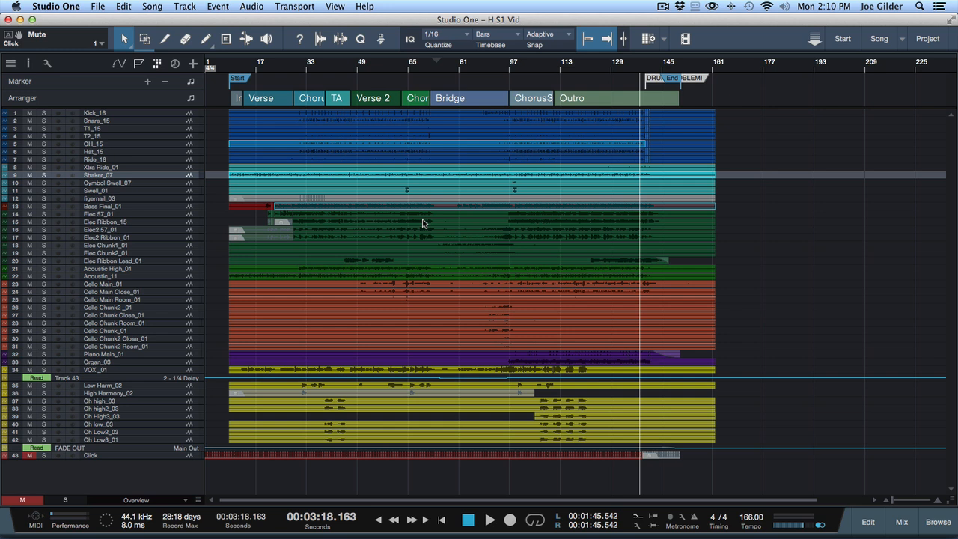
left_click(338, 160)
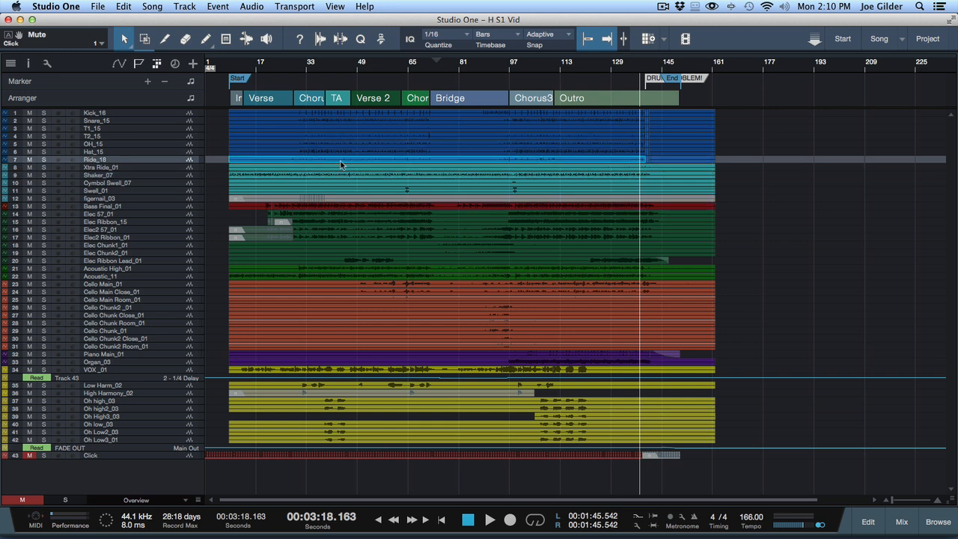